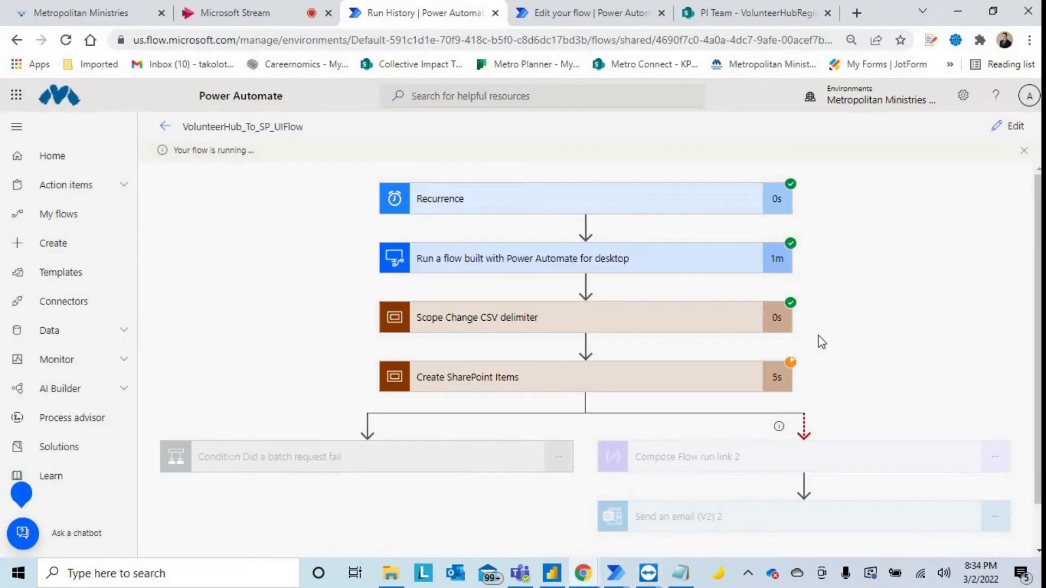
Step: Expand Create SharePoint Items, then bring up the Report Automation Demo flow in the editor
{"action": "left_click", "coordinate": [512, 382]}
{"action": "scroll", "coordinate": [591, 434], "scroll_direction": "down", "scroll_amount": 3}
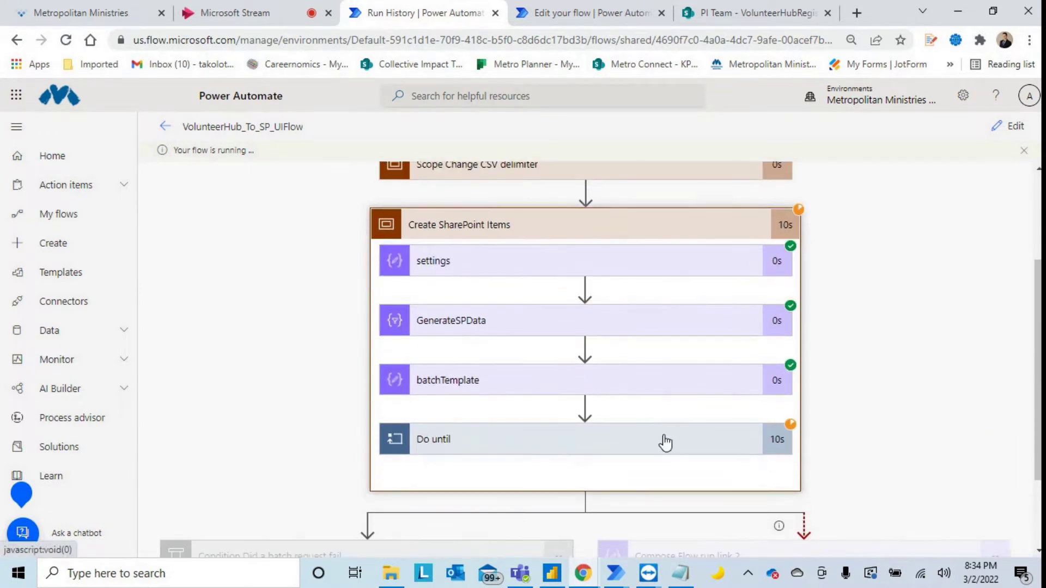
{"action": "scroll", "coordinate": [662, 446], "scroll_direction": "down", "scroll_amount": 2}
{"action": "left_click", "coordinate": [754, 12]}
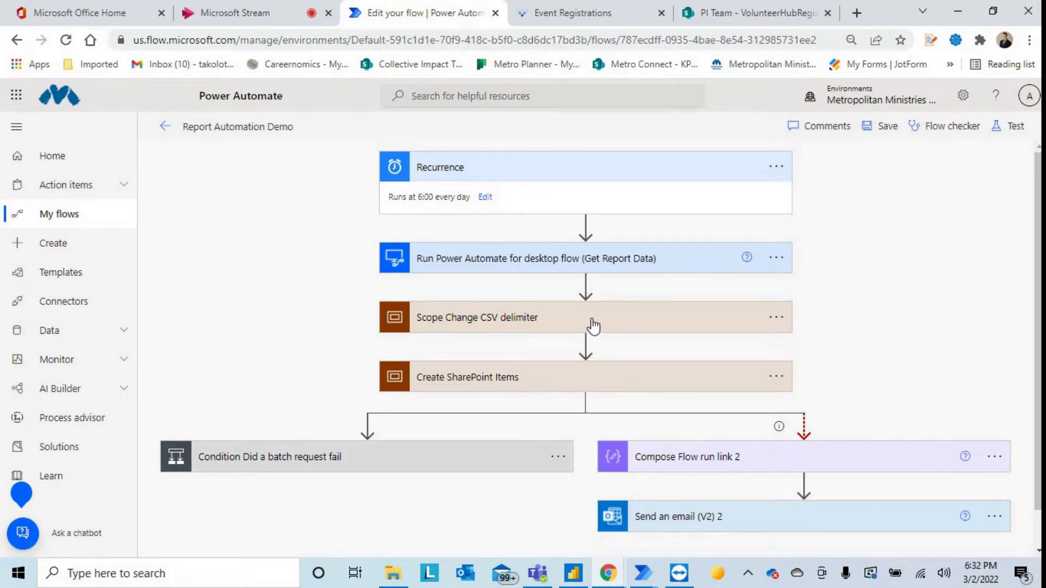
{"action": "left_click", "coordinate": [513, 377]}
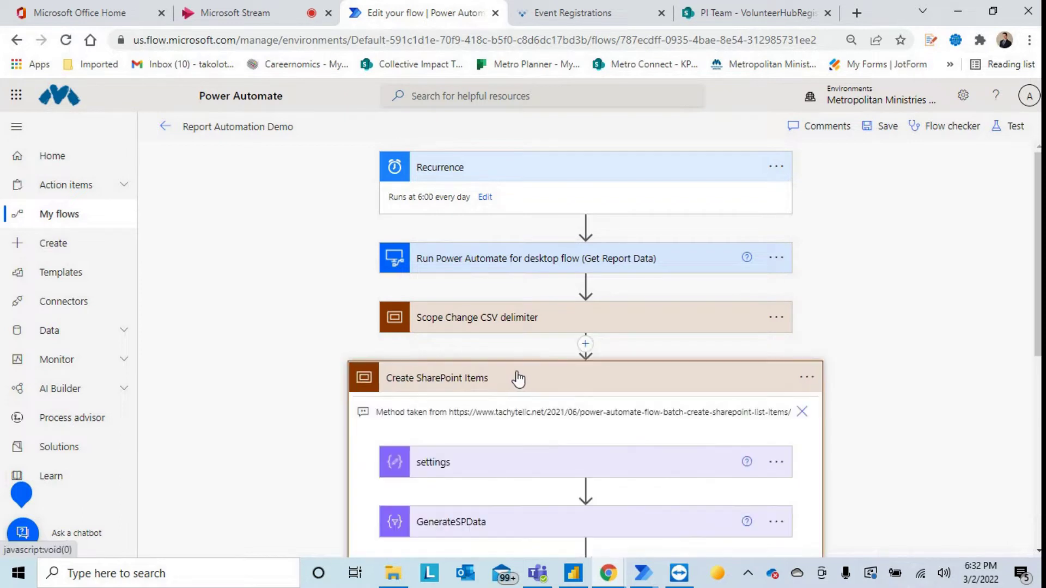
{"action": "scroll", "coordinate": [521, 379], "scroll_direction": "down", "scroll_amount": 4}
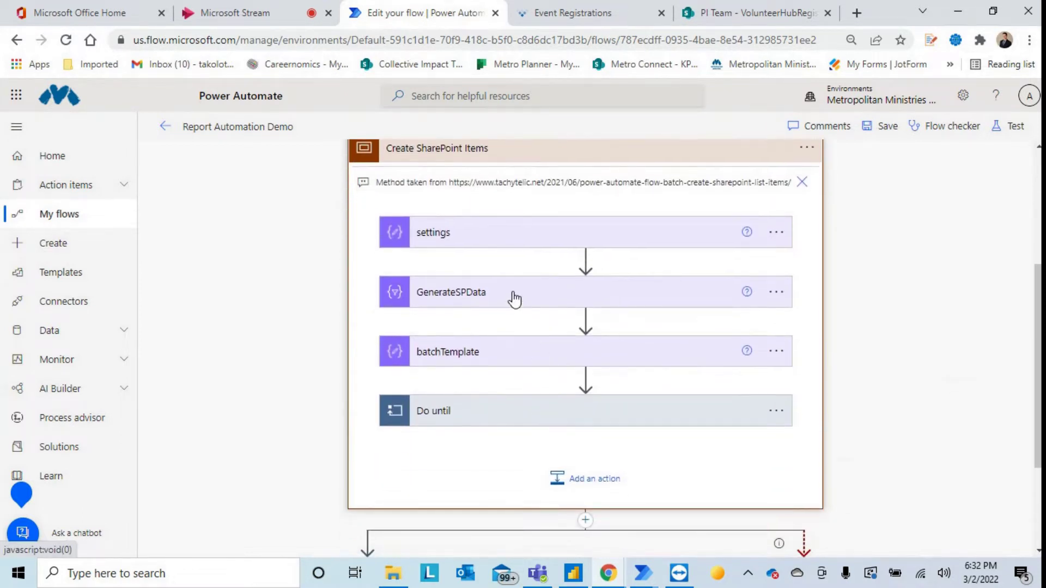
{"action": "left_click", "coordinate": [515, 300]}
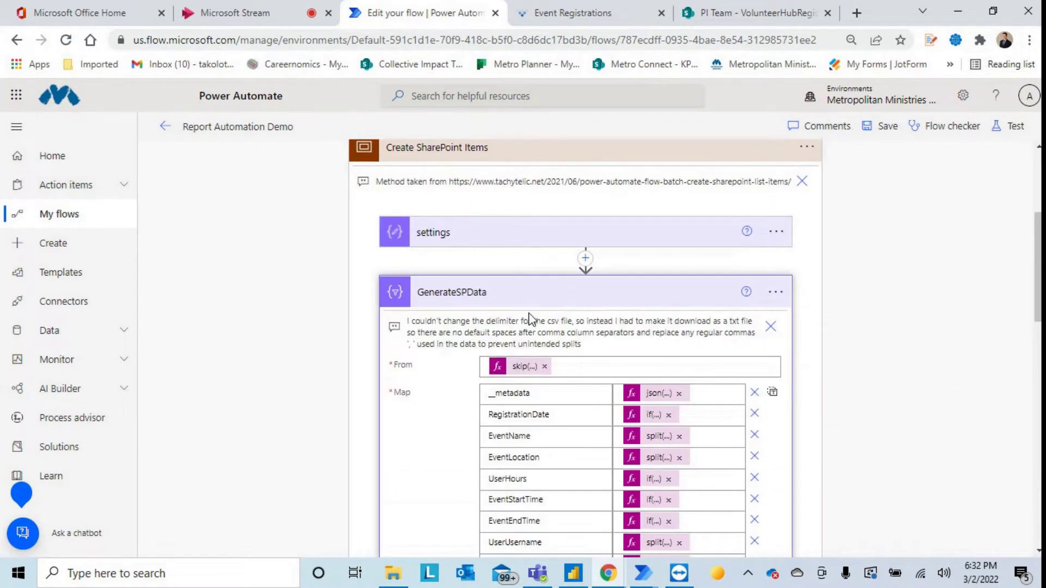
{"action": "scroll", "coordinate": [539, 327], "scroll_direction": "down", "scroll_amount": 1}
{"action": "scroll", "coordinate": [540, 327], "scroll_direction": "down", "scroll_amount": 15}
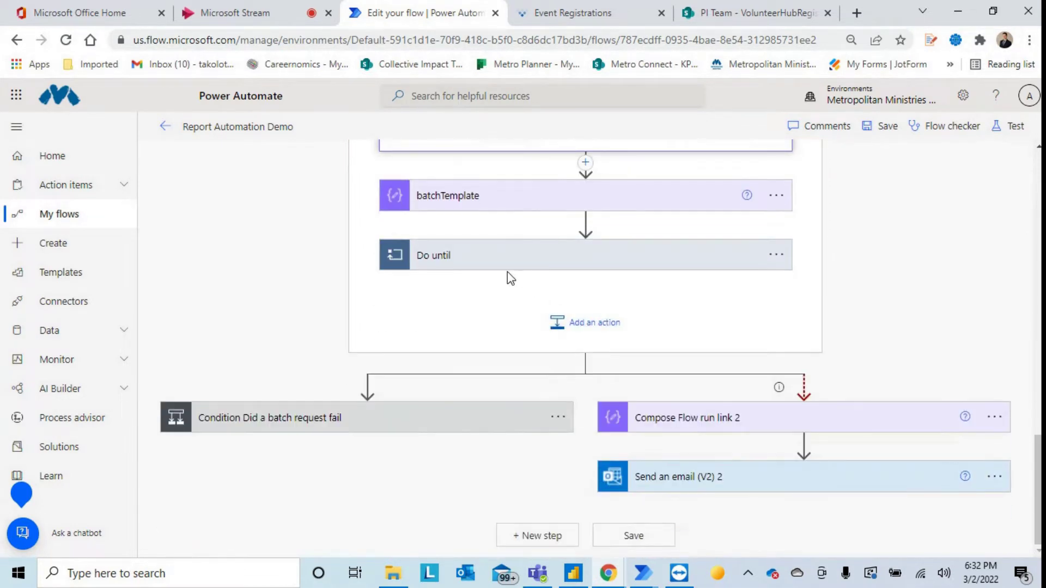
{"action": "left_click", "coordinate": [521, 256]}
{"action": "scroll", "coordinate": [554, 312], "scroll_direction": "down", "scroll_amount": 3}
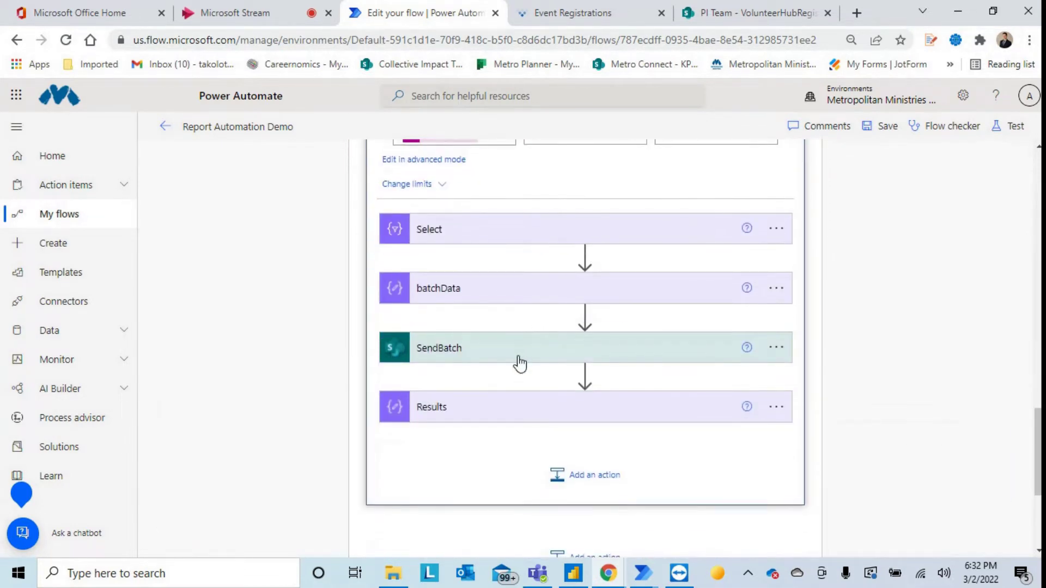
{"action": "scroll", "coordinate": [524, 360], "scroll_direction": "down", "scroll_amount": 5}
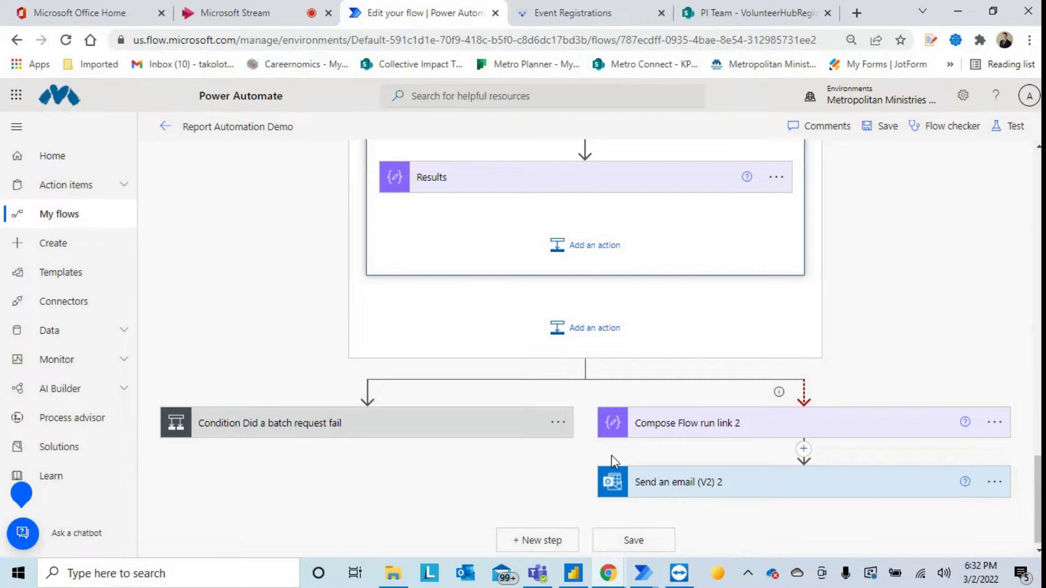
{"action": "scroll", "coordinate": [658, 412], "scroll_direction": "up", "scroll_amount": 10}
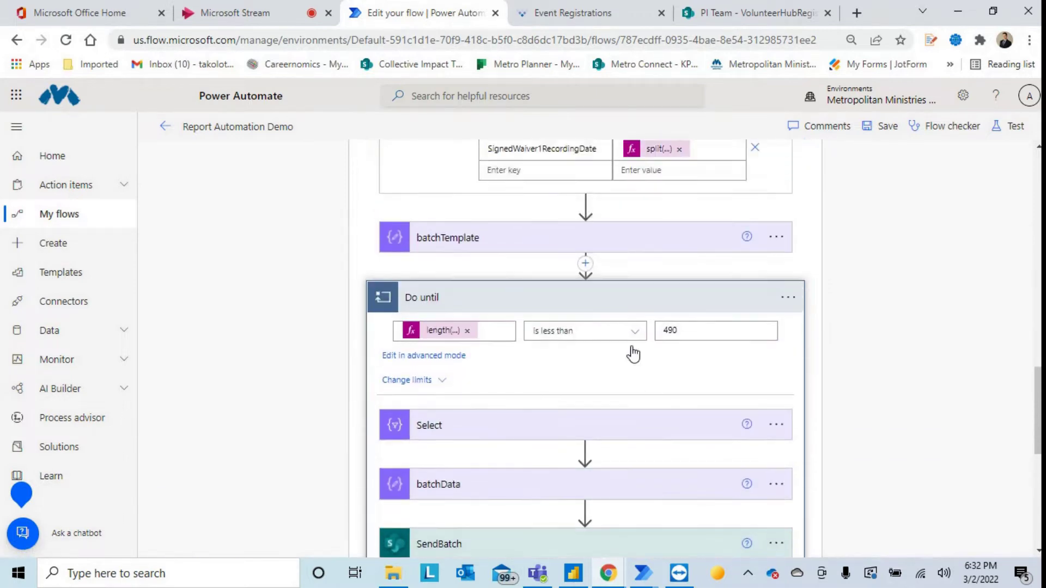
{"action": "left_click", "coordinate": [558, 413]}
{"action": "scroll", "coordinate": [604, 360], "scroll_direction": "up", "scroll_amount": 15}
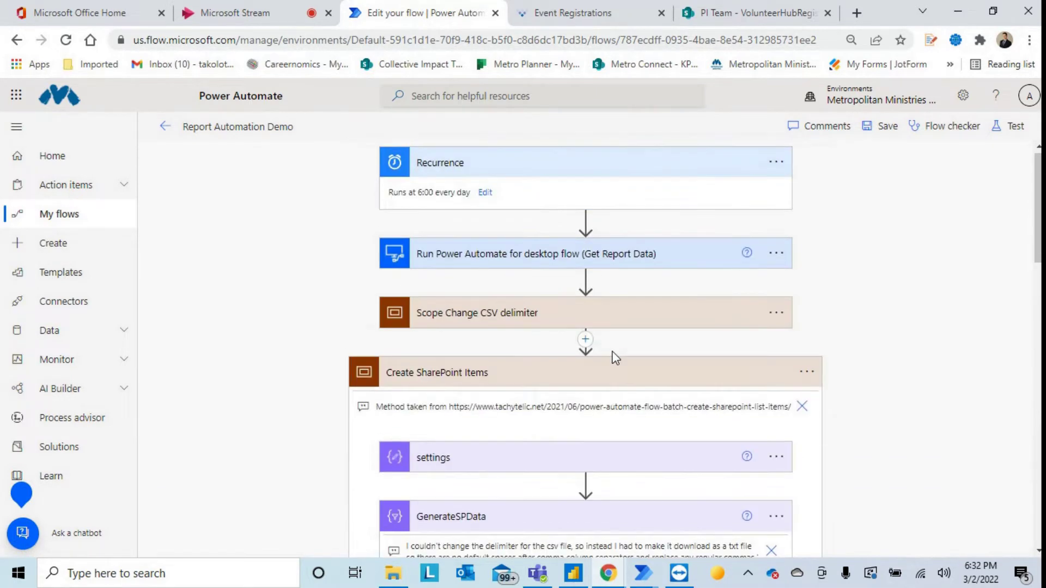
{"action": "left_click", "coordinate": [516, 374]}
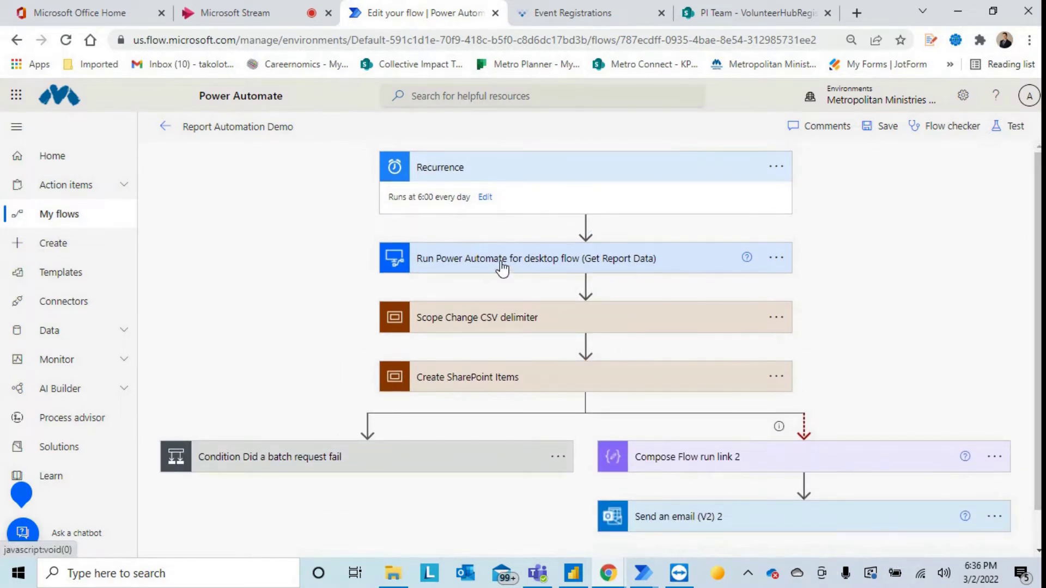
Step: Expand the desktop-flow card: Report Collection Demo, attended mode, report dates and login inputs
{"action": "left_click", "coordinate": [502, 268]}
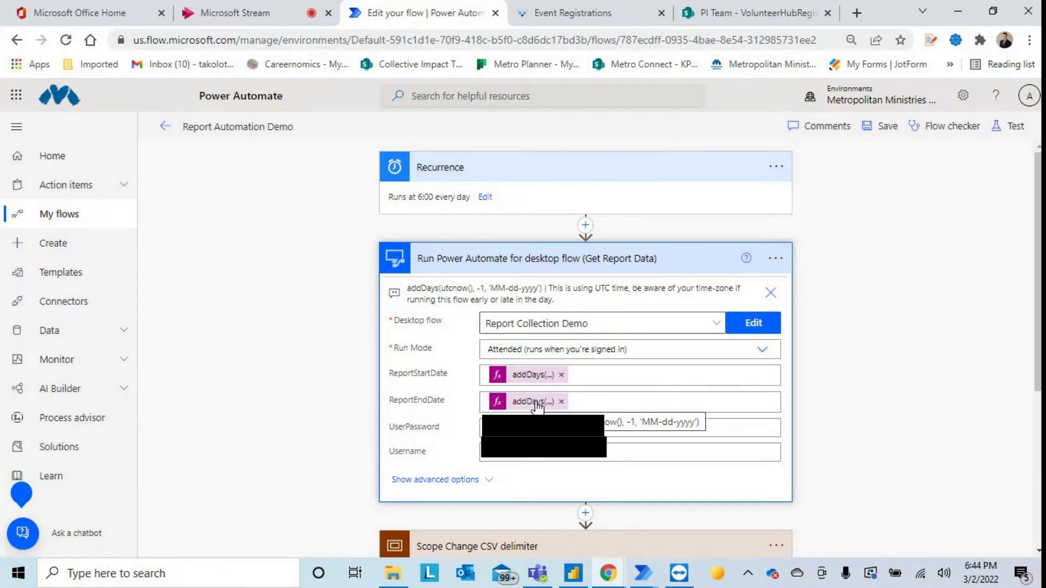
Step: Scroll through the Report Collection Demo desktop-flow actions, then return to Chrome's Event Registrations page
{"action": "mouse_move", "coordinate": [643, 572]}
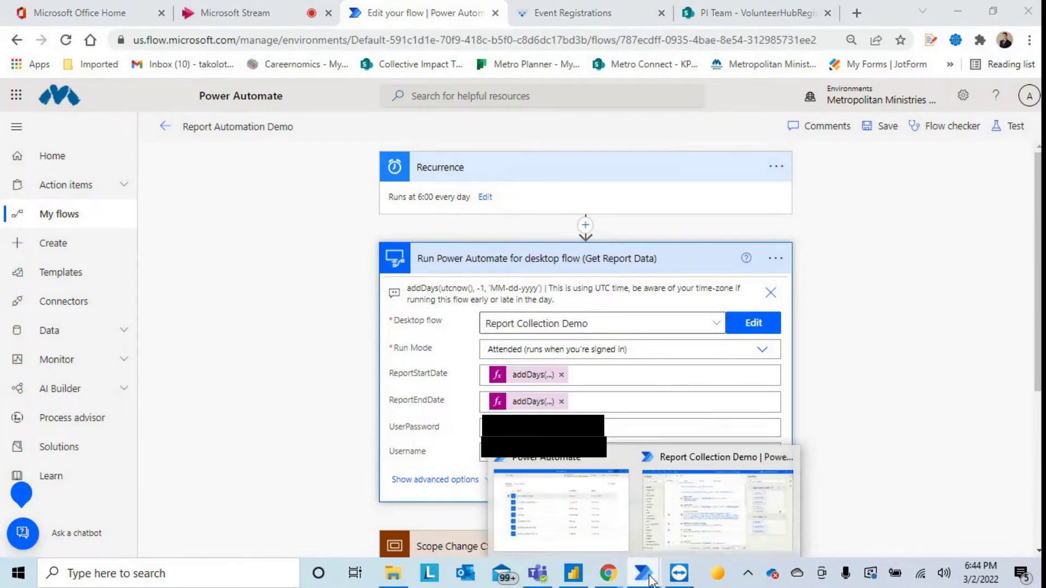
{"action": "left_click", "coordinate": [705, 530]}
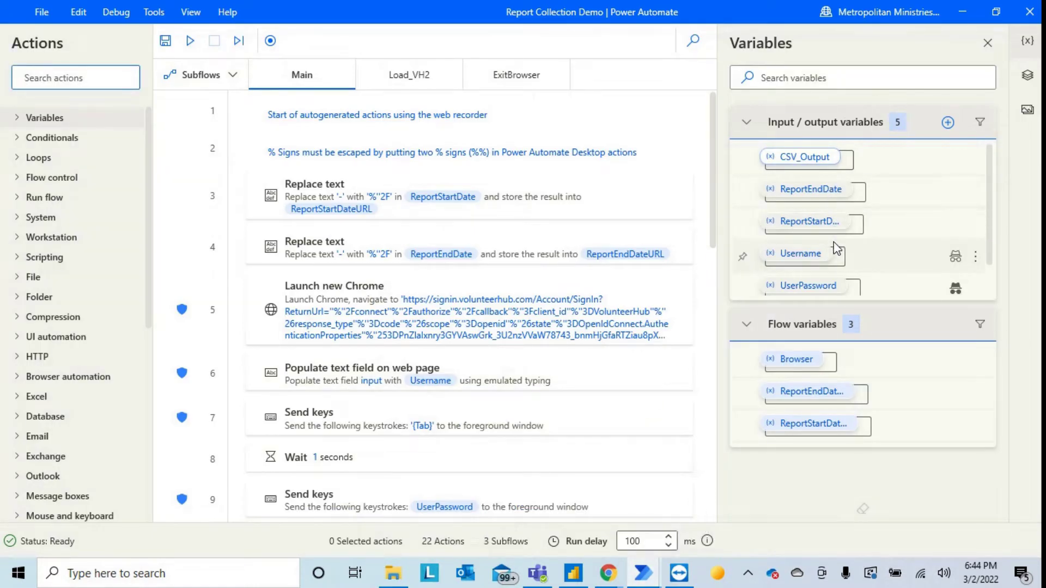
{"action": "scroll", "coordinate": [523, 262], "scroll_direction": "down", "scroll_amount": 10}
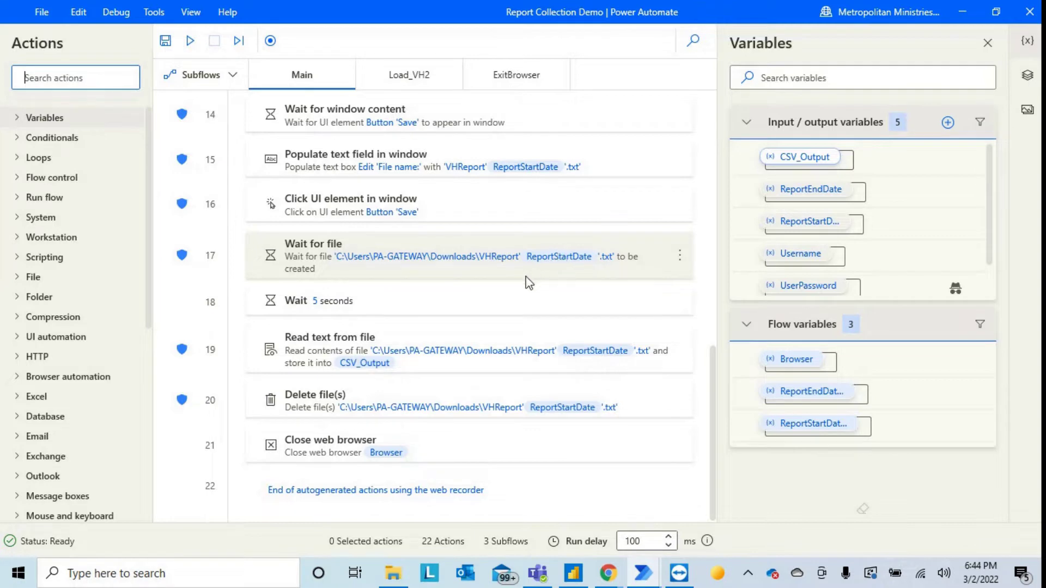
{"action": "scroll", "coordinate": [526, 282], "scroll_direction": "up", "scroll_amount": 10}
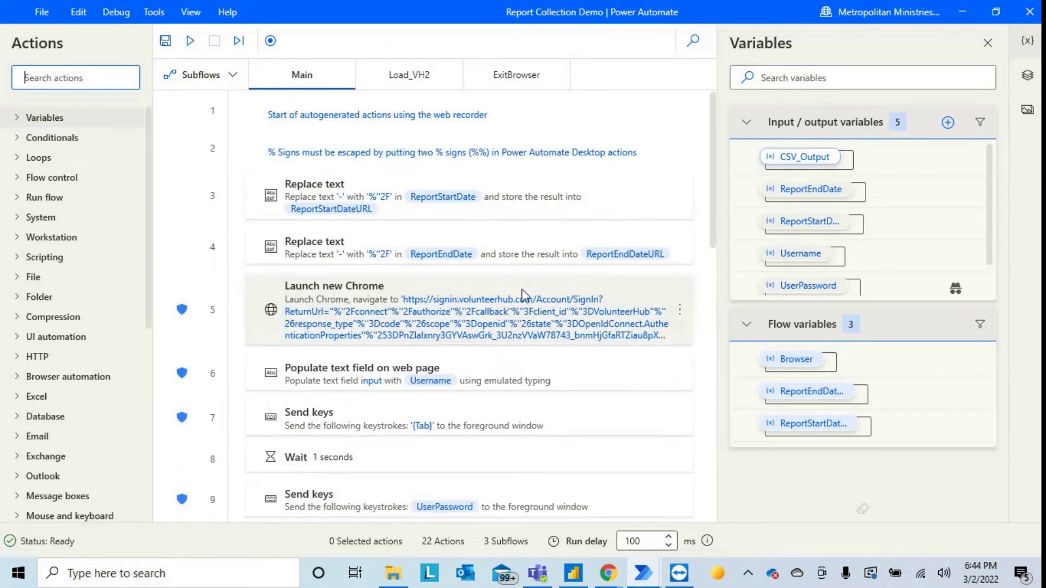
{"action": "mouse_move", "coordinate": [601, 575]}
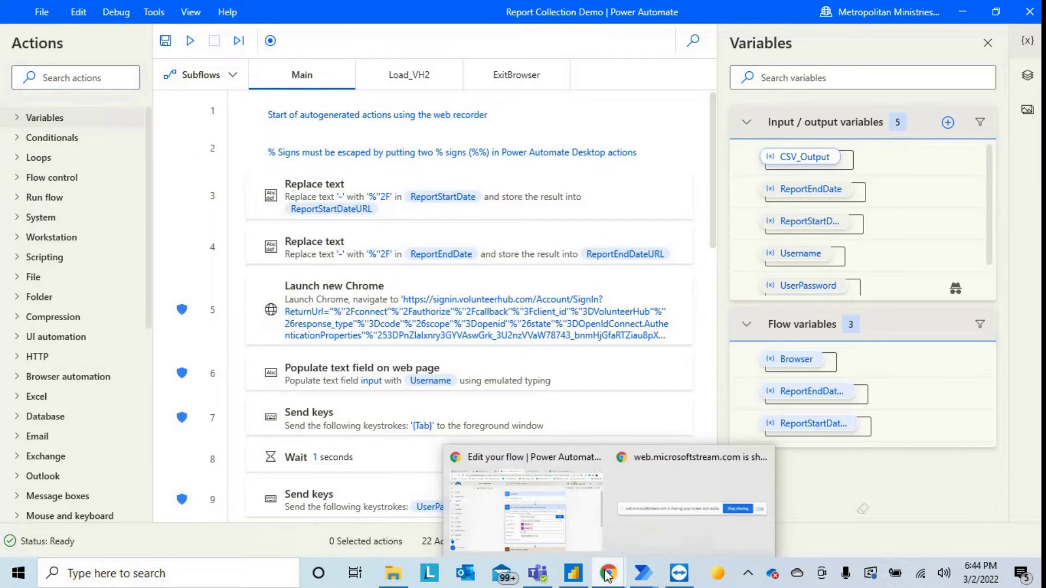
{"action": "left_click", "coordinate": [563, 515]}
Step: Copy the link address of Download Full Report on the Event Registrations page
{"action": "left_click", "coordinate": [558, 7]}
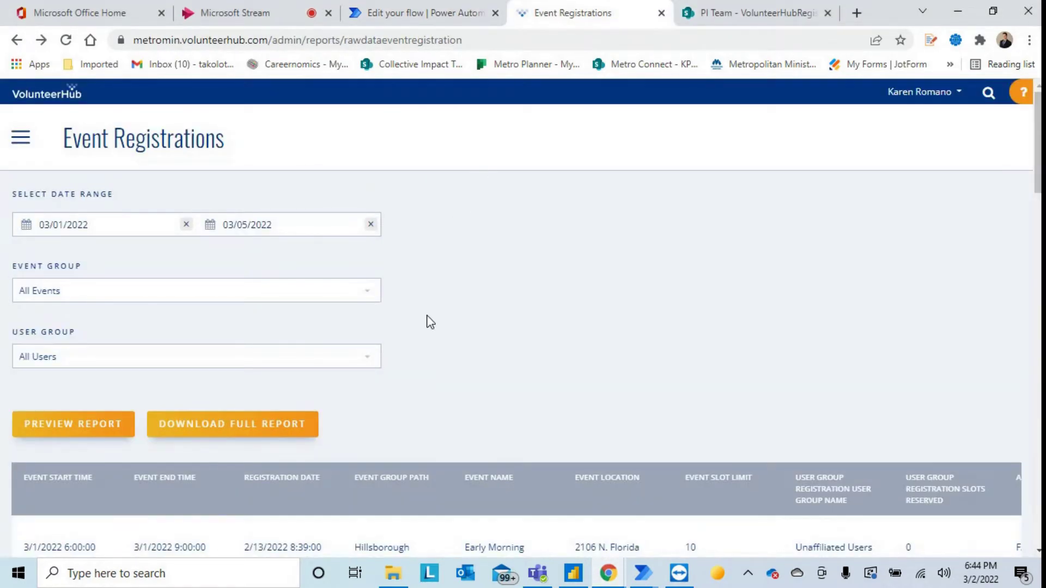
{"action": "right_click", "coordinate": [258, 429]}
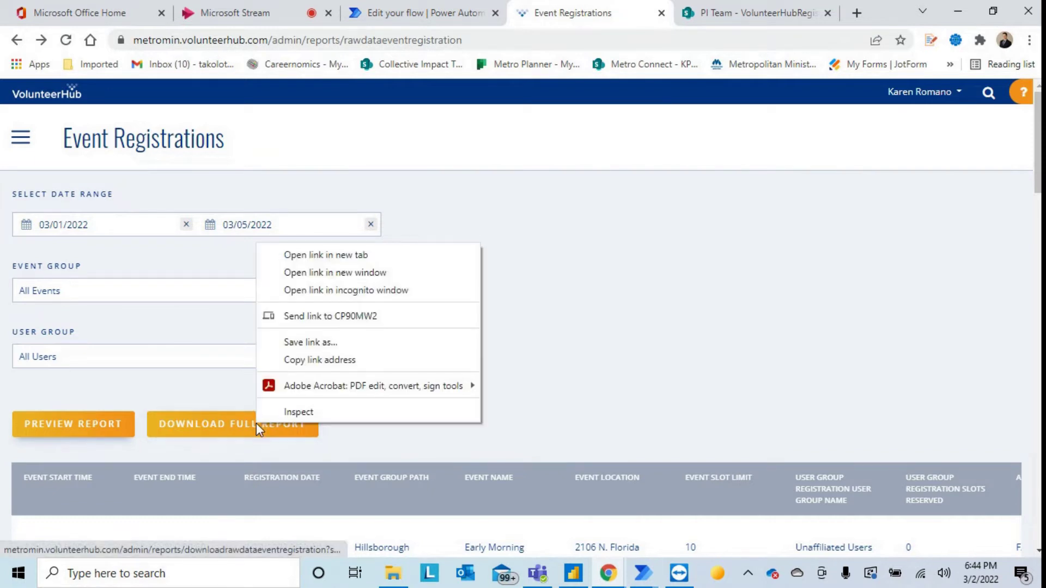
{"action": "left_click", "coordinate": [321, 360]}
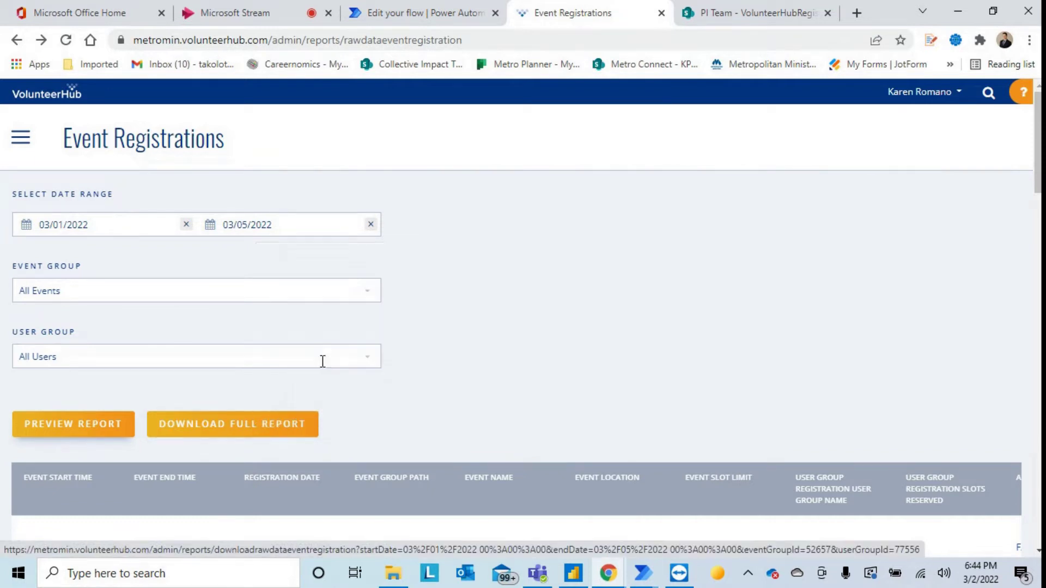
Step: Load the pasted link to get the EventRegistration (1).csv save prompt, then return to Report Collection Demo
{"action": "left_click", "coordinate": [42, 41]}
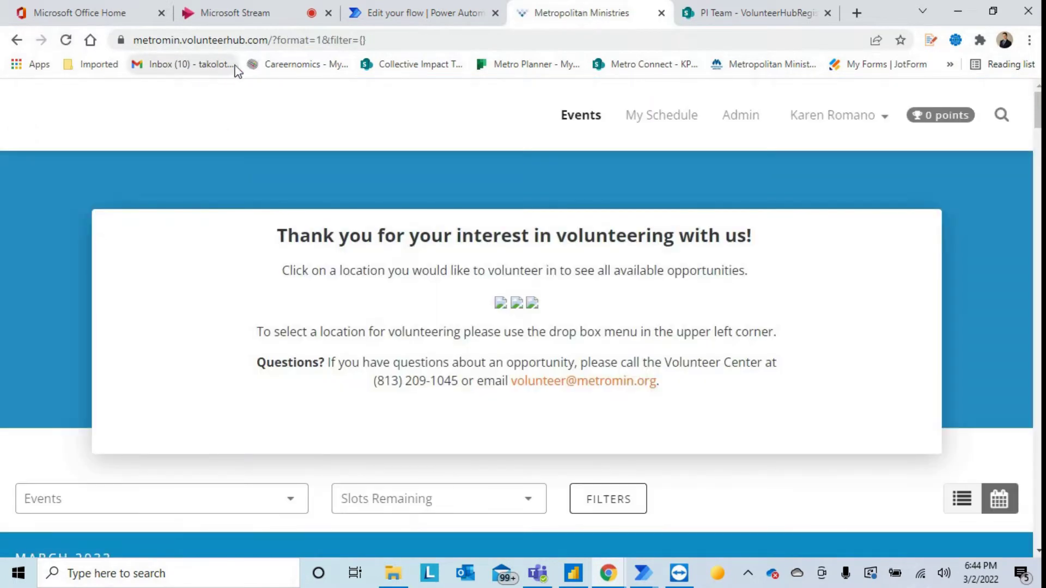
{"action": "left_click", "coordinate": [353, 38]}
{"action": "key", "text": "ctrl+v"}
{"action": "key", "text": "Return"}
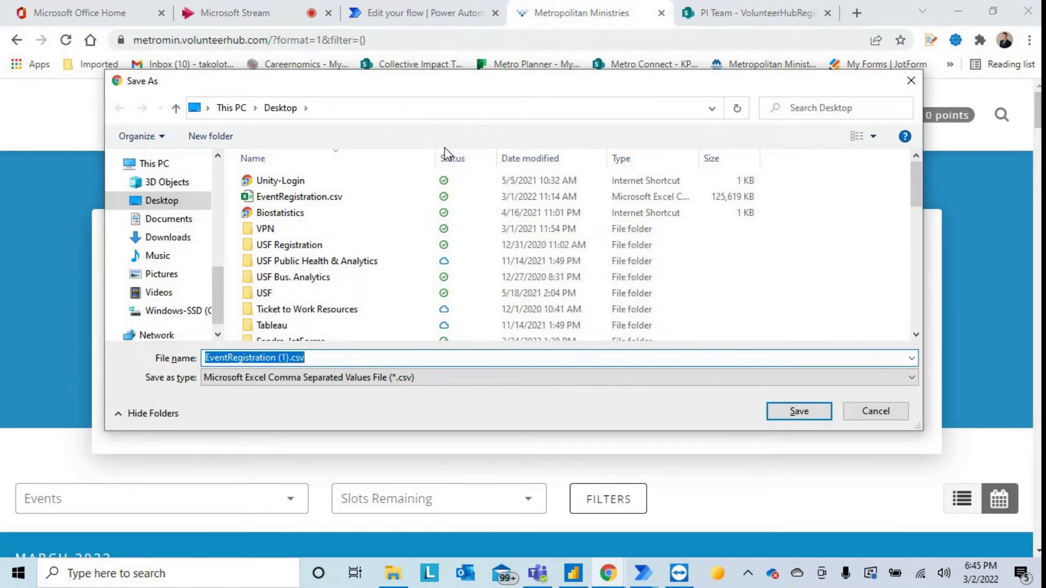
{"action": "left_click", "coordinate": [643, 573]}
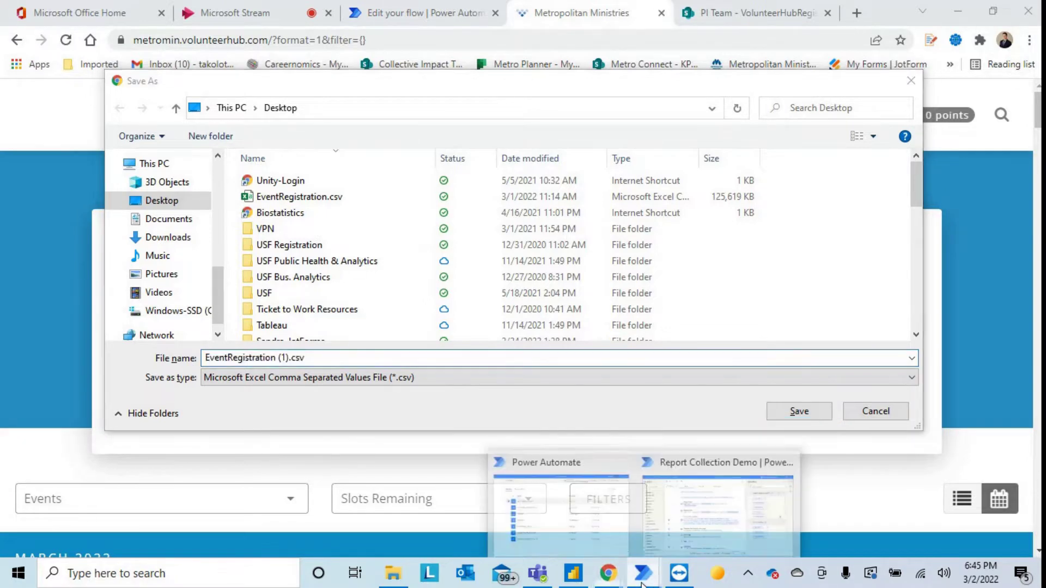
{"action": "left_click", "coordinate": [689, 536]}
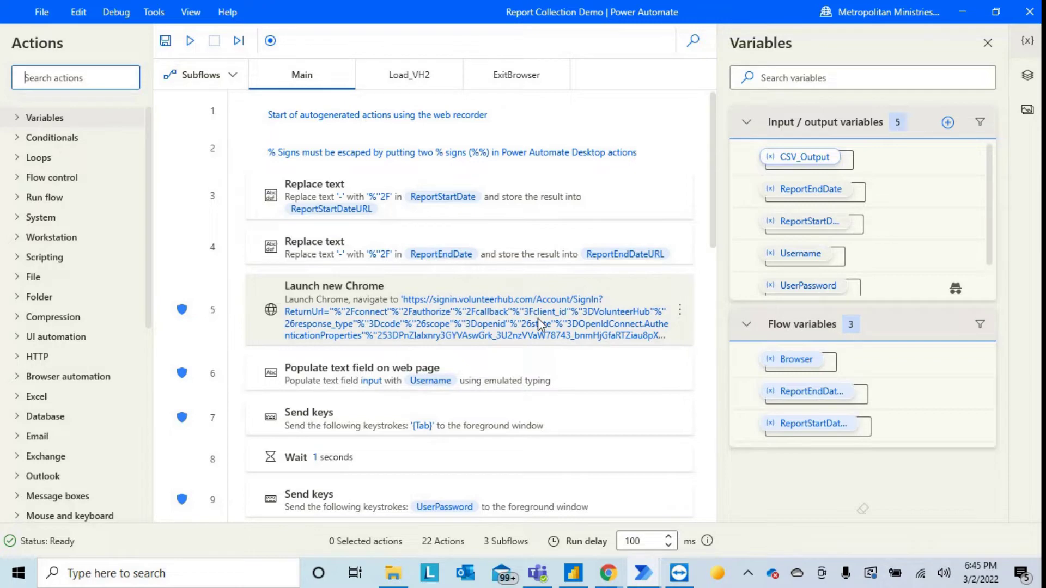
{"action": "scroll", "coordinate": [538, 318], "scroll_direction": "down", "scroll_amount": 5}
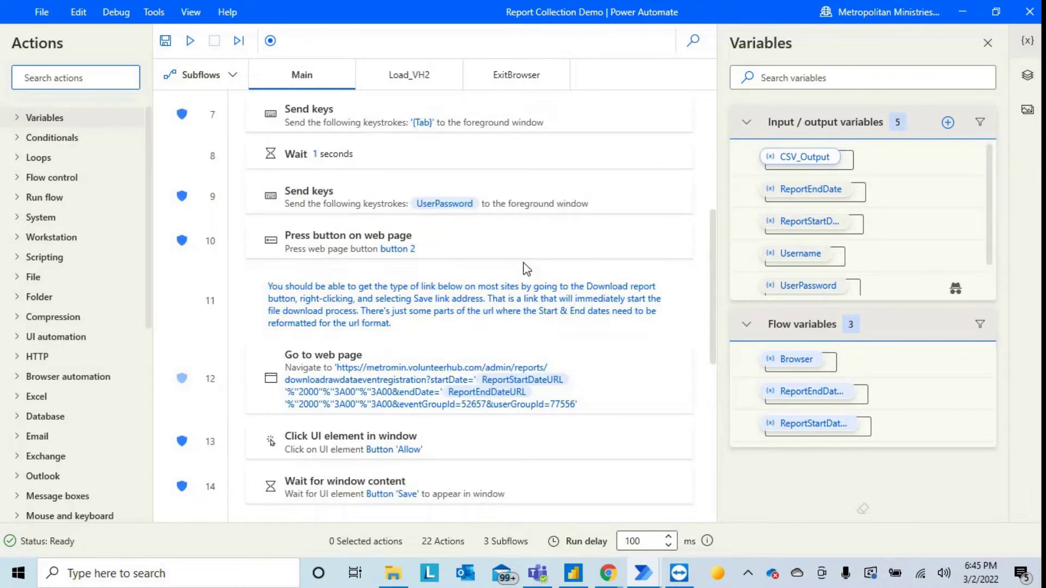
{"action": "scroll", "coordinate": [436, 359], "scroll_direction": "down", "scroll_amount": 3}
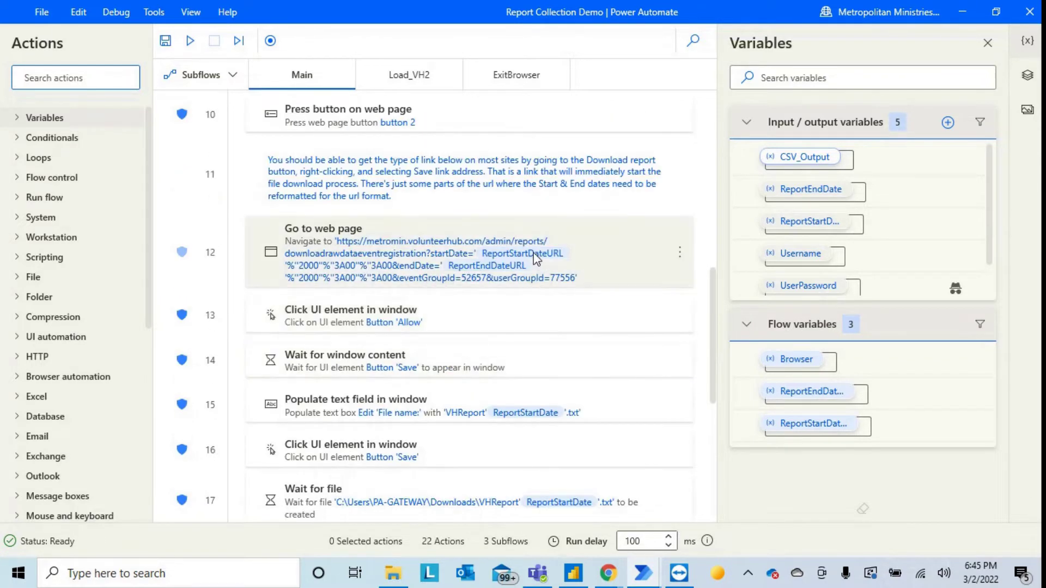
{"action": "scroll", "coordinate": [452, 294], "scroll_direction": "down", "scroll_amount": 3}
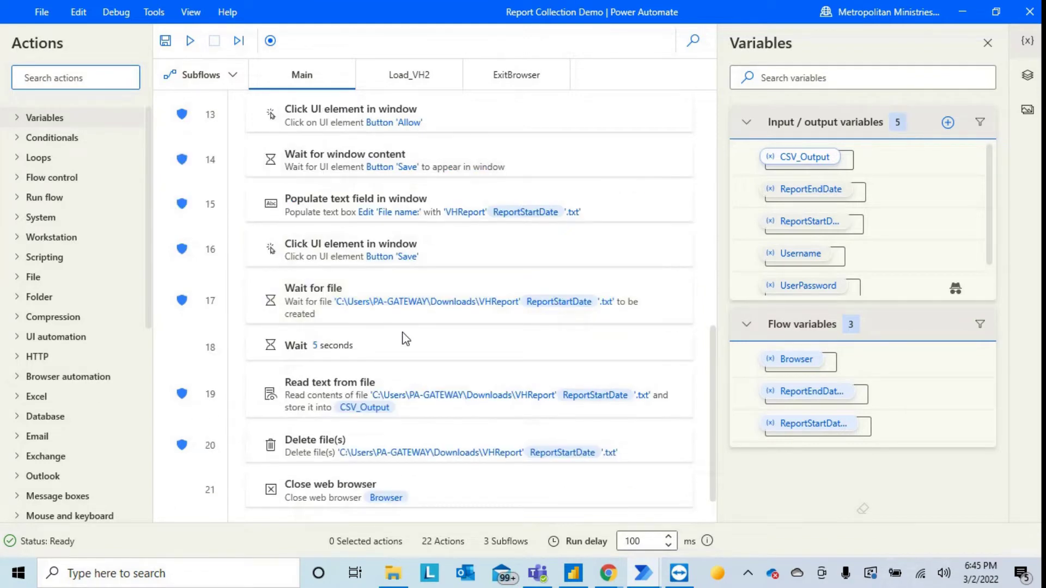
{"action": "scroll", "coordinate": [411, 393], "scroll_direction": "down", "scroll_amount": 1}
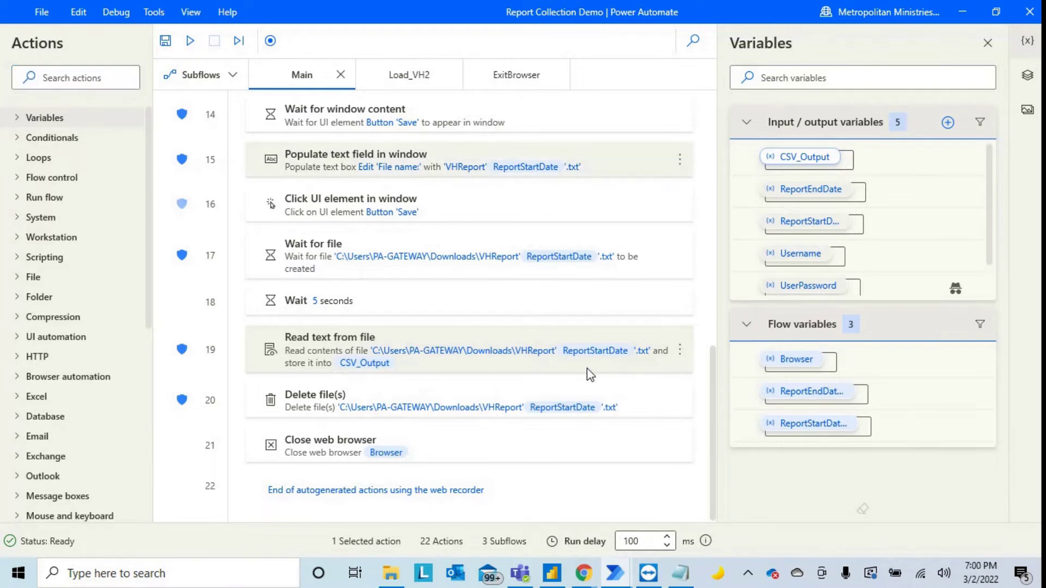
{"action": "scroll", "coordinate": [587, 374], "scroll_direction": "up", "scroll_amount": 10}
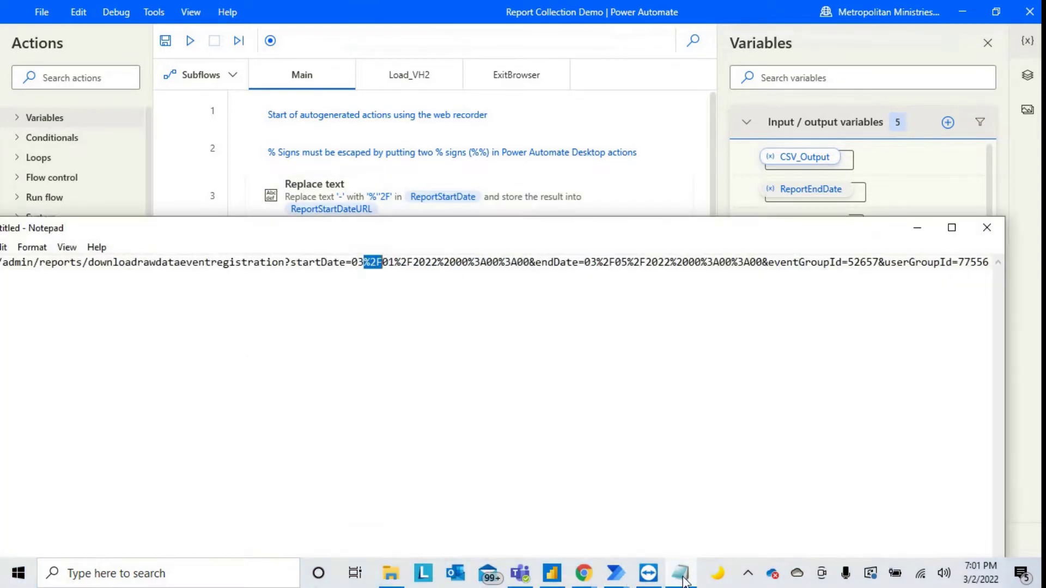
{"action": "left_click", "coordinate": [680, 573]}
{"action": "left_click", "coordinate": [352, 266]}
{"action": "left_click_drag", "start_coordinate": [352, 263], "coordinate": [439, 264]}
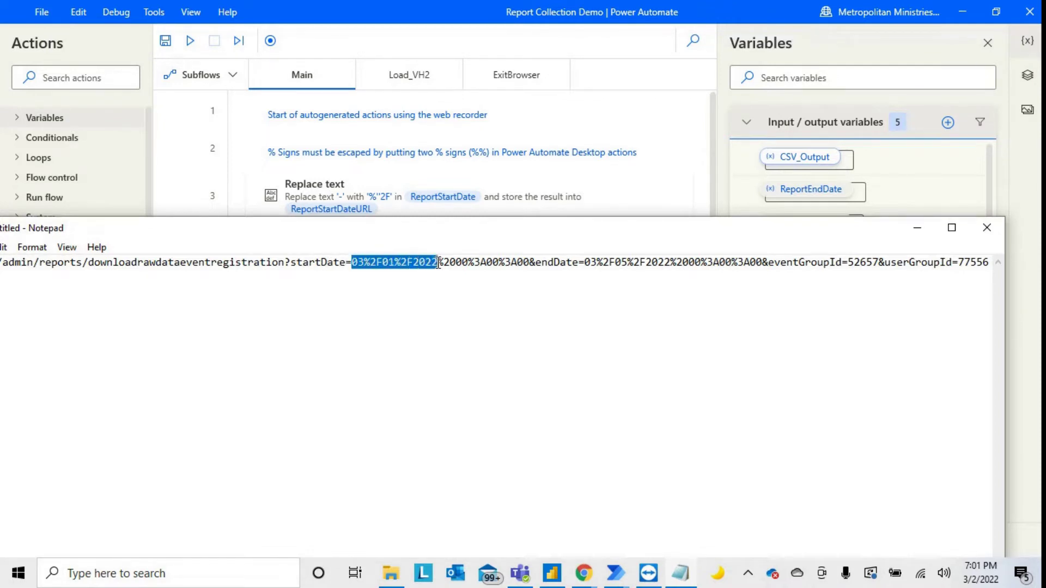
{"action": "left_click", "coordinate": [409, 263]}
{"action": "left_click_drag", "start_coordinate": [410, 263], "coordinate": [396, 264]}
{"action": "double_click", "coordinate": [400, 263]}
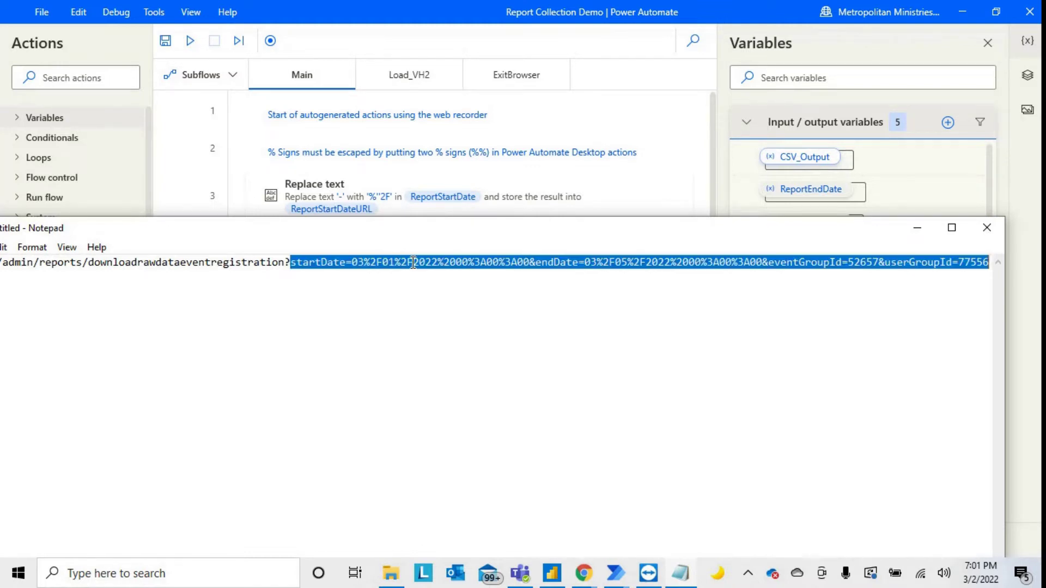
{"action": "left_click", "coordinate": [414, 263]}
{"action": "left_click_drag", "start_coordinate": [414, 263], "coordinate": [397, 263]}
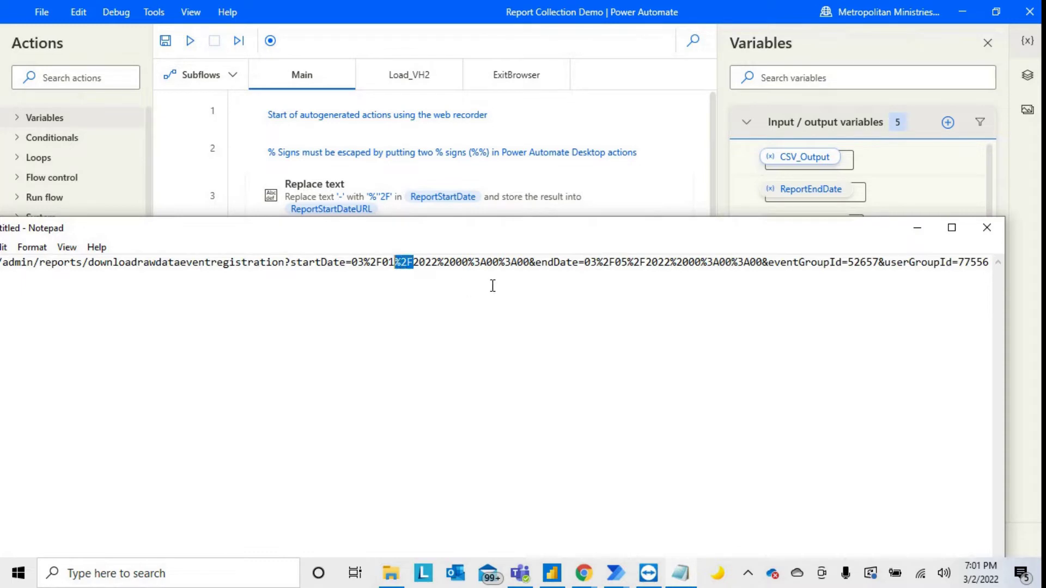
{"action": "left_click", "coordinate": [920, 229]}
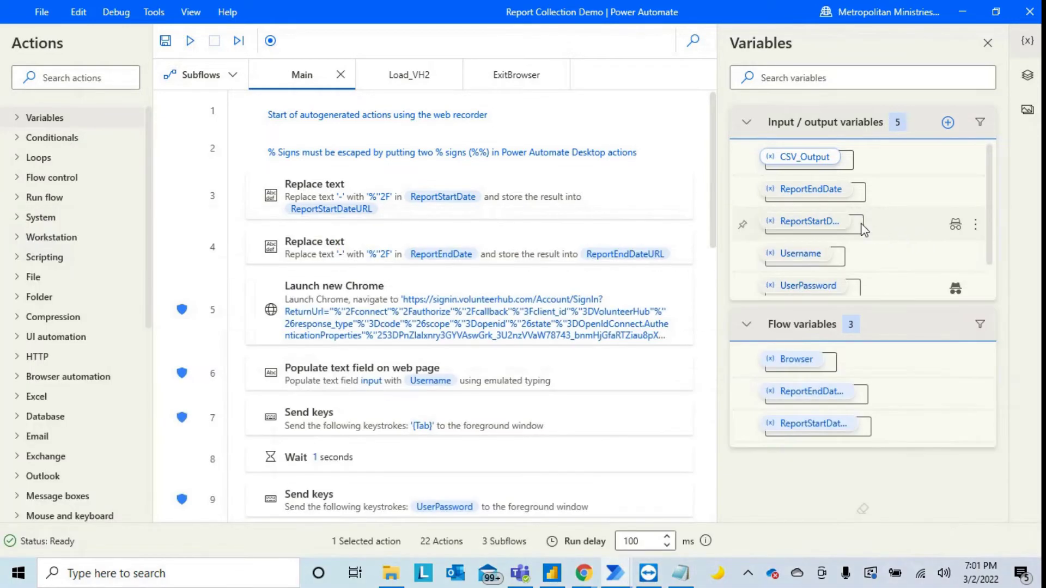
{"action": "double_click", "coordinate": [533, 217]}
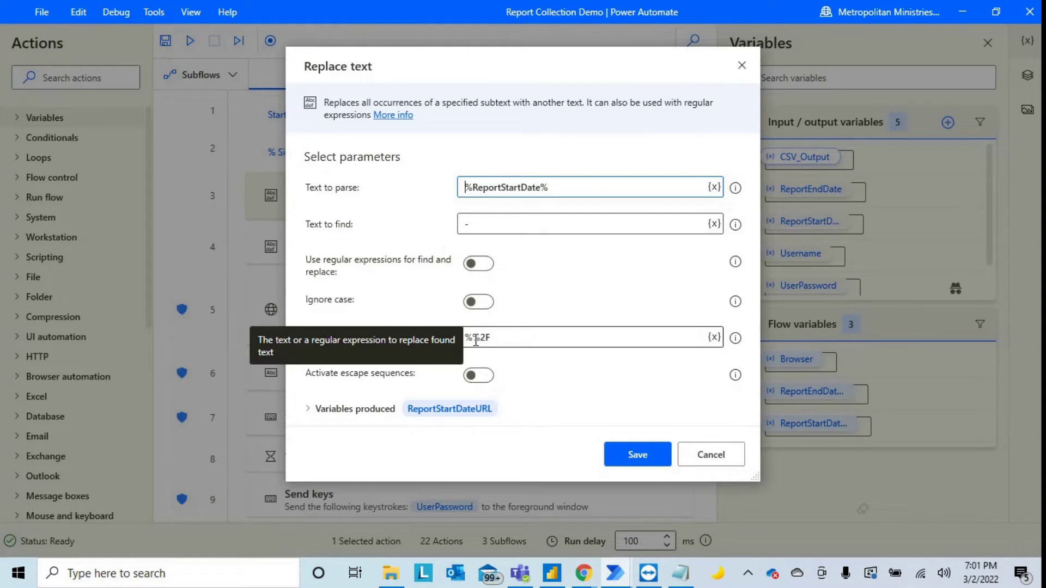
{"action": "left_click", "coordinate": [472, 338]}
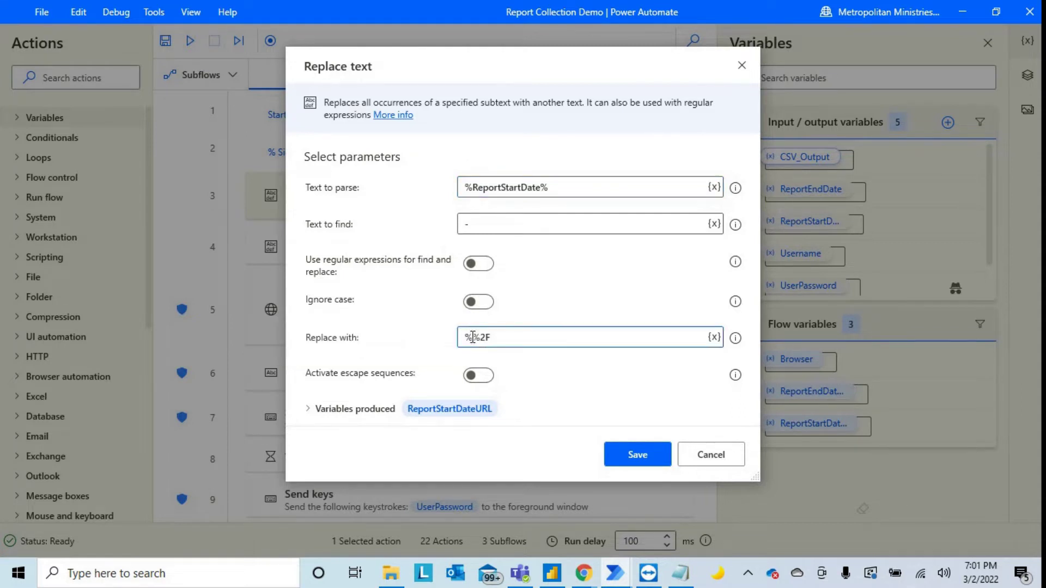
{"action": "left_click_drag", "start_coordinate": [473, 338], "coordinate": [466, 340]}
{"action": "left_click", "coordinate": [473, 338]}
{"action": "left_click_drag", "start_coordinate": [469, 338], "coordinate": [492, 338]}
{"action": "left_click", "coordinate": [479, 340]}
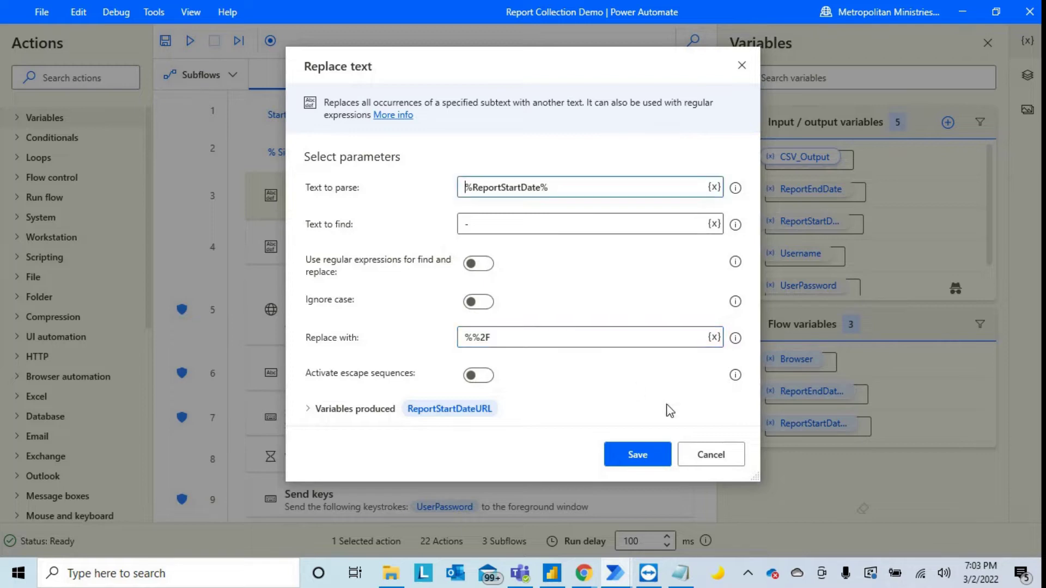
{"action": "left_click", "coordinate": [711, 454]}
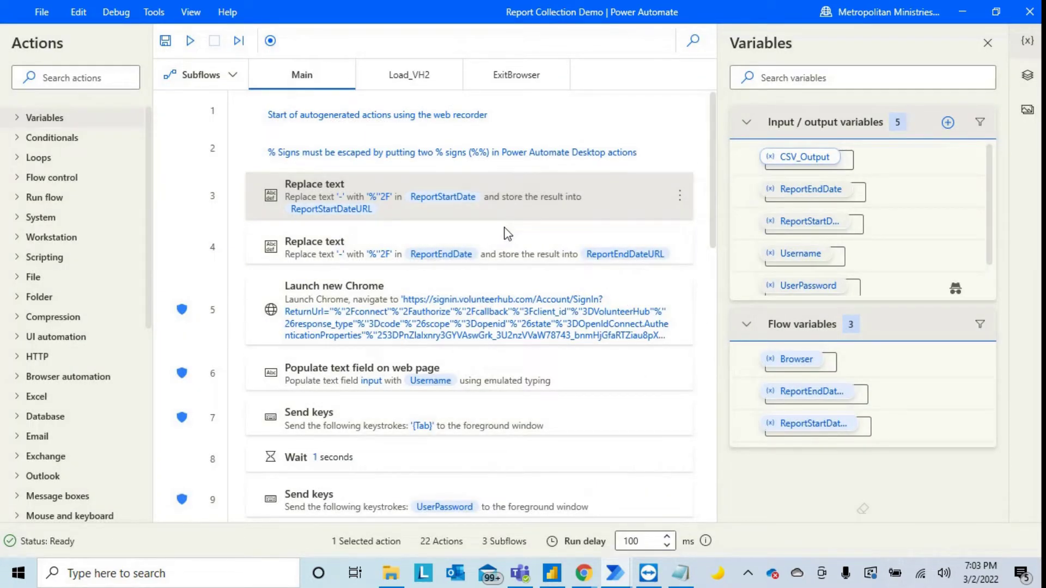
{"action": "scroll", "coordinate": [504, 229], "scroll_direction": "down", "scroll_amount": 3}
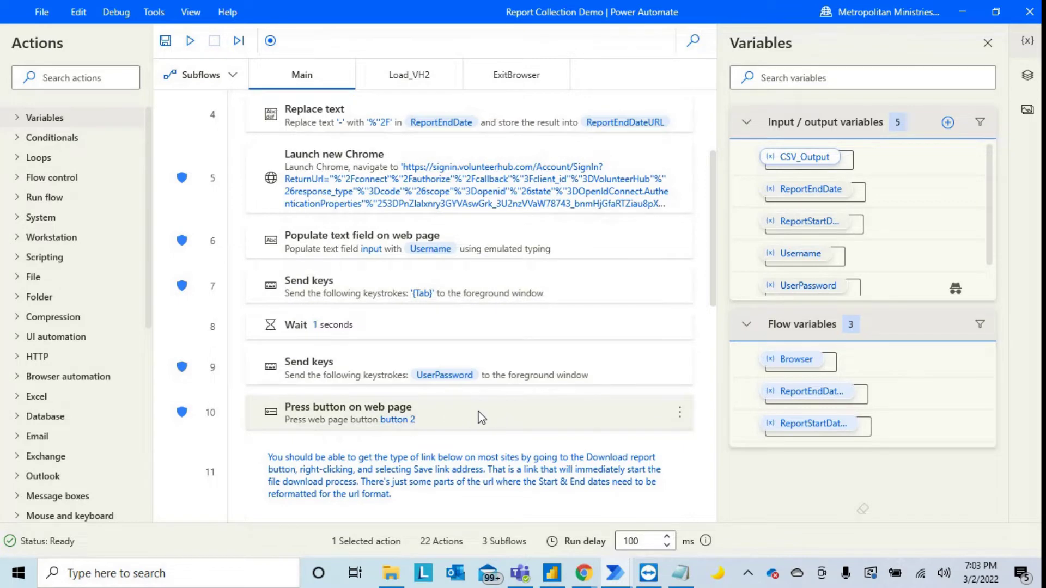
{"action": "scroll", "coordinate": [482, 417], "scroll_direction": "down", "scroll_amount": 5}
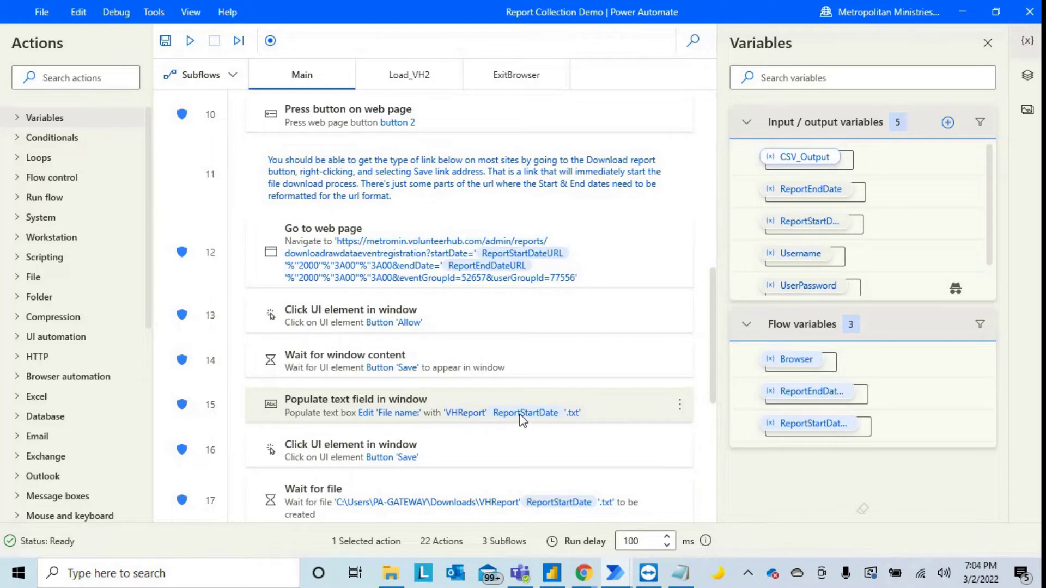
{"action": "scroll", "coordinate": [573, 414], "scroll_direction": "down", "scroll_amount": 3}
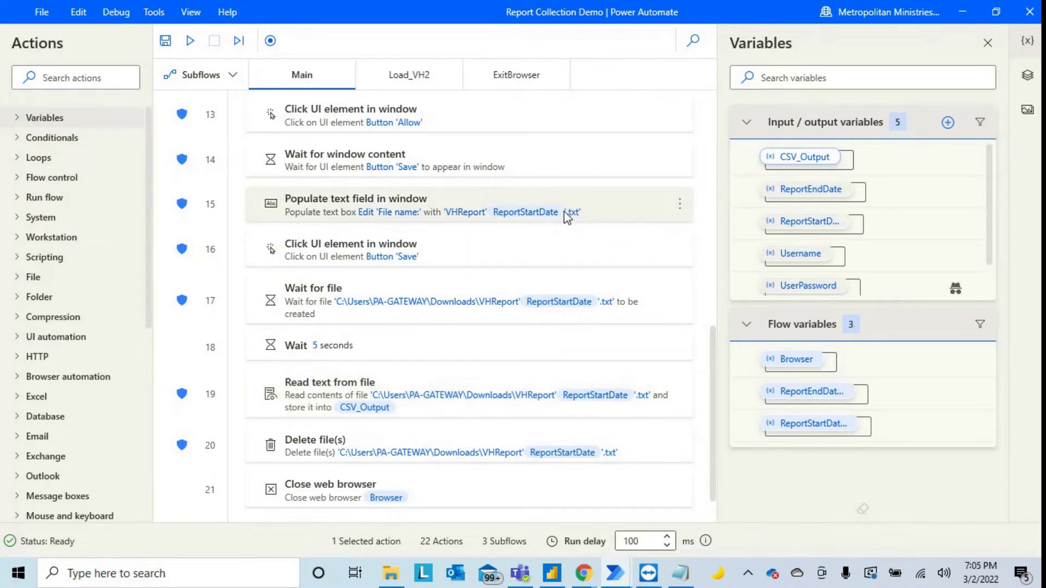
{"action": "double_click", "coordinate": [611, 207]}
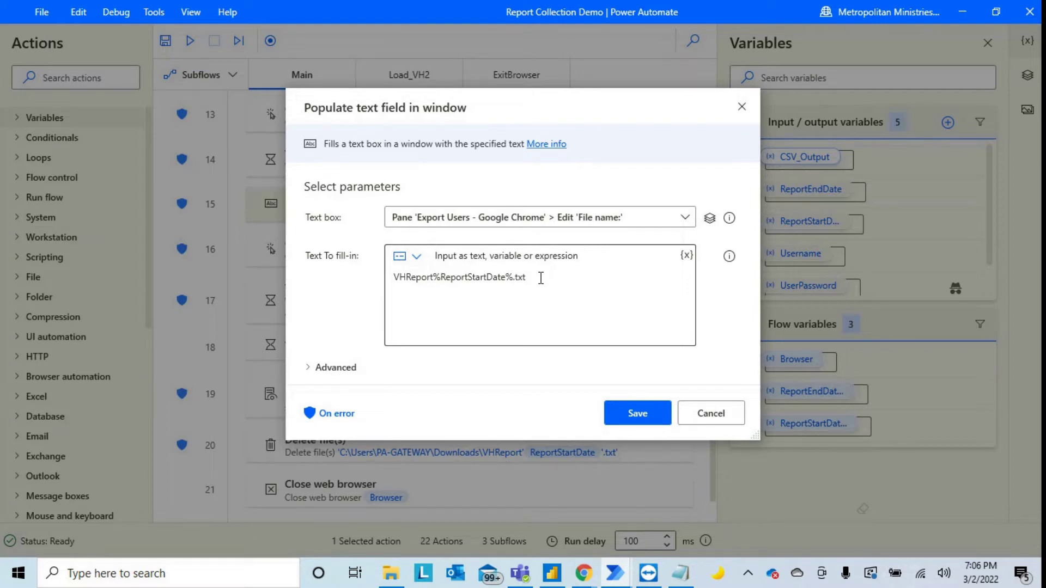
{"action": "left_click", "coordinate": [695, 412]}
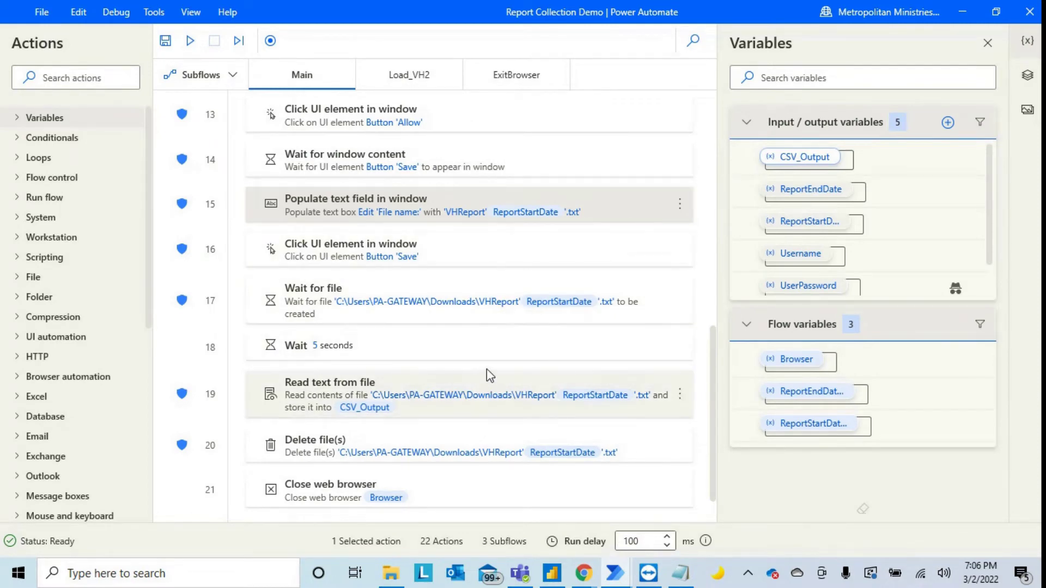
{"action": "scroll", "coordinate": [486, 367], "scroll_direction": "down", "scroll_amount": 1}
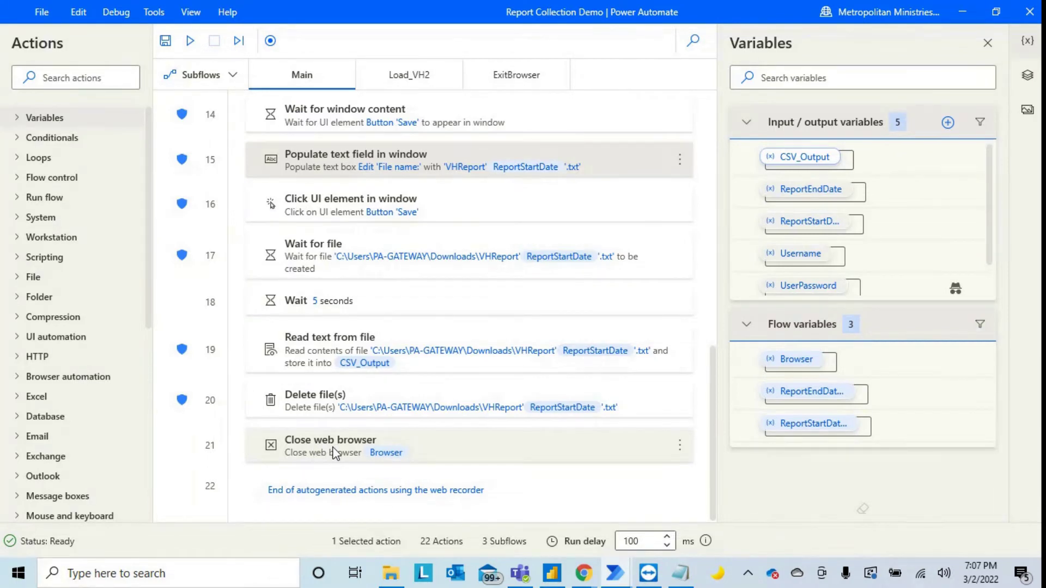
{"action": "scroll", "coordinate": [220, 398], "scroll_direction": "up", "scroll_amount": 3}
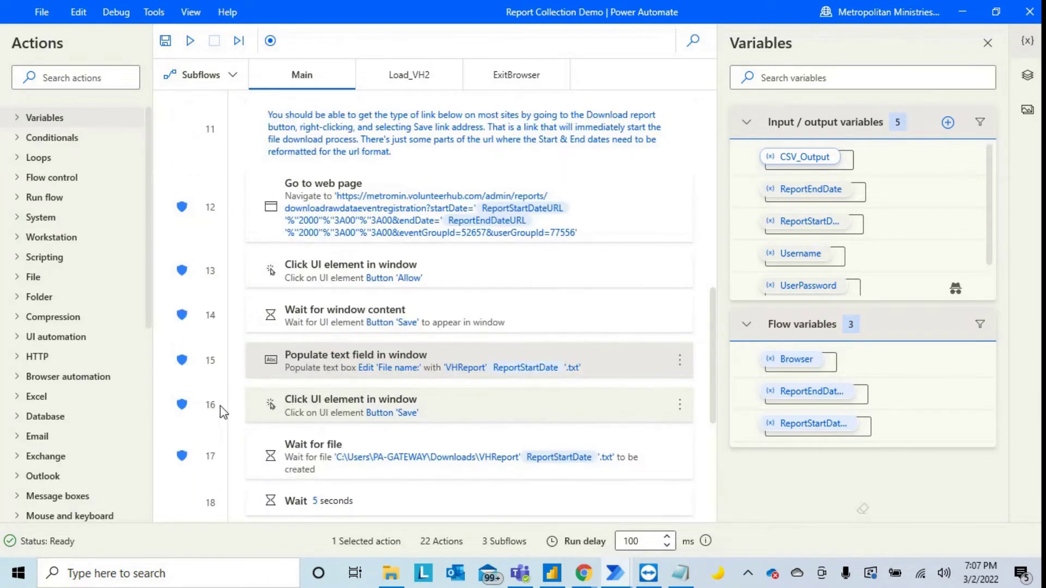
{"action": "scroll", "coordinate": [198, 349], "scroll_direction": "down", "scroll_amount": 3}
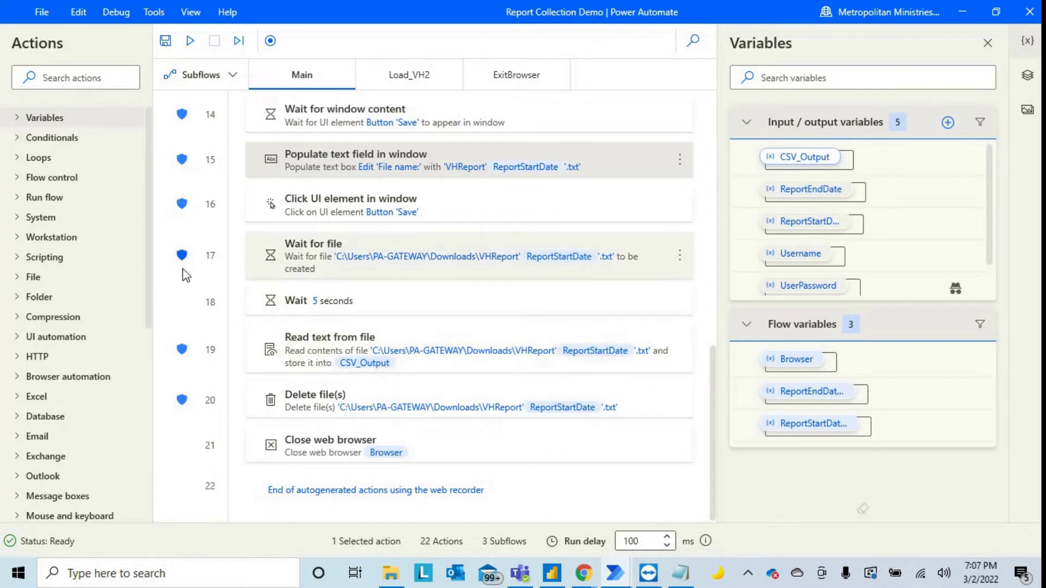
{"action": "mouse_move", "coordinate": [183, 262]}
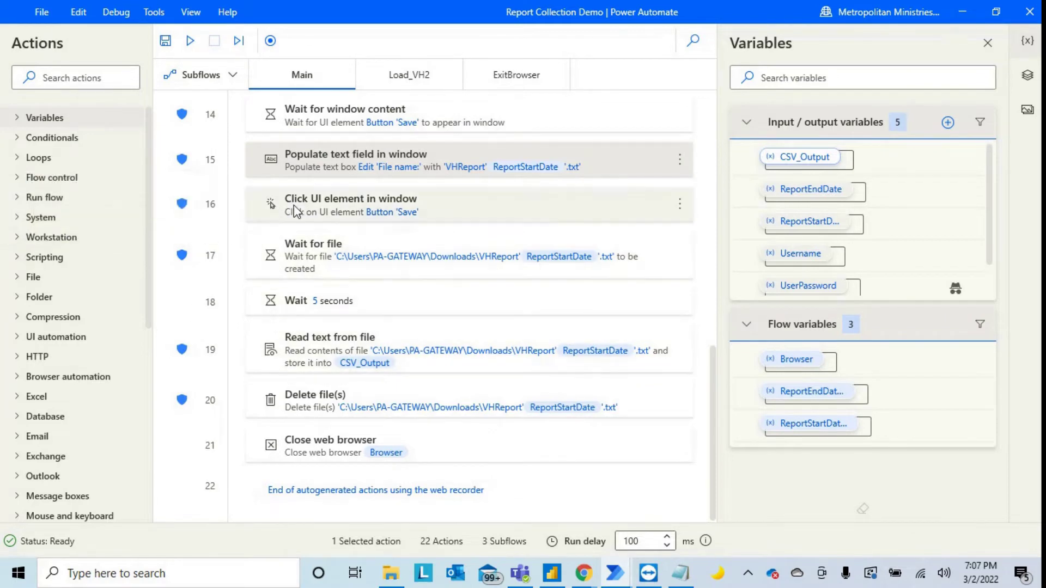
{"action": "scroll", "coordinate": [261, 242], "scroll_direction": "up", "scroll_amount": 3}
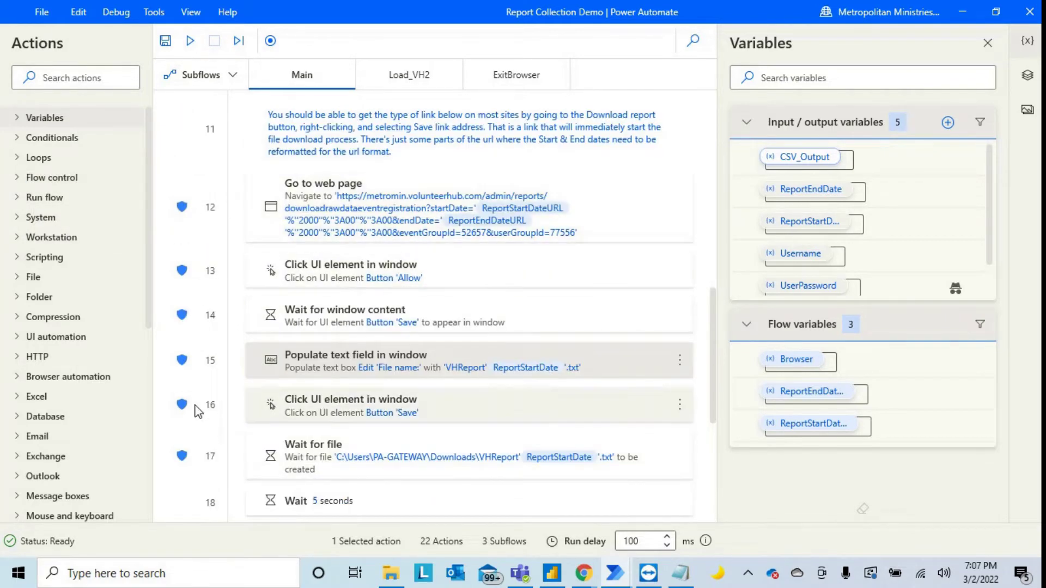
{"action": "scroll", "coordinate": [205, 425], "scroll_direction": "down", "scroll_amount": 3}
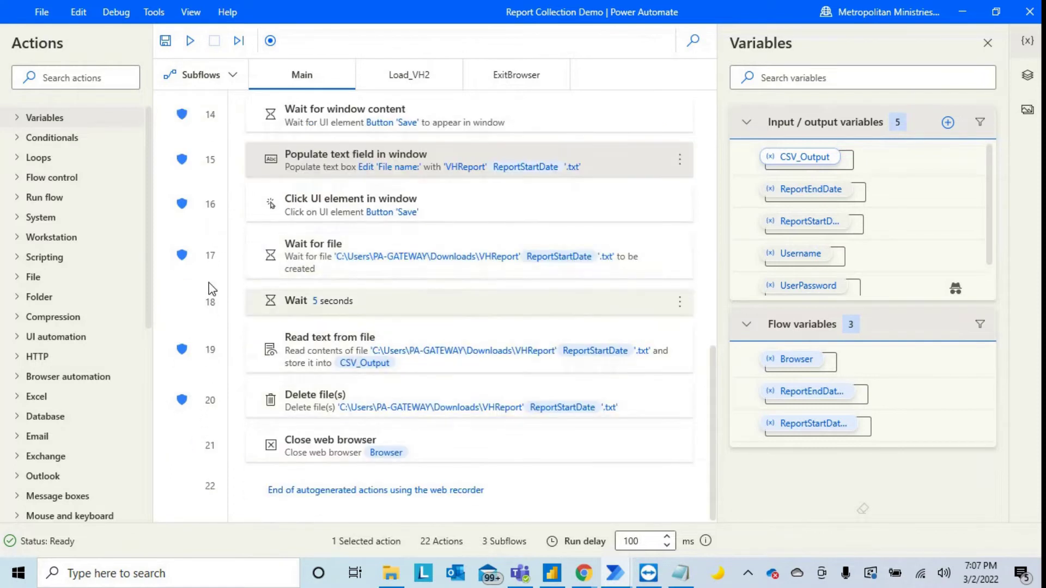
Step: Show the ExitBrowser subflow with its Delete file(s) and Close web browser actions
{"action": "left_click", "coordinate": [512, 81]}
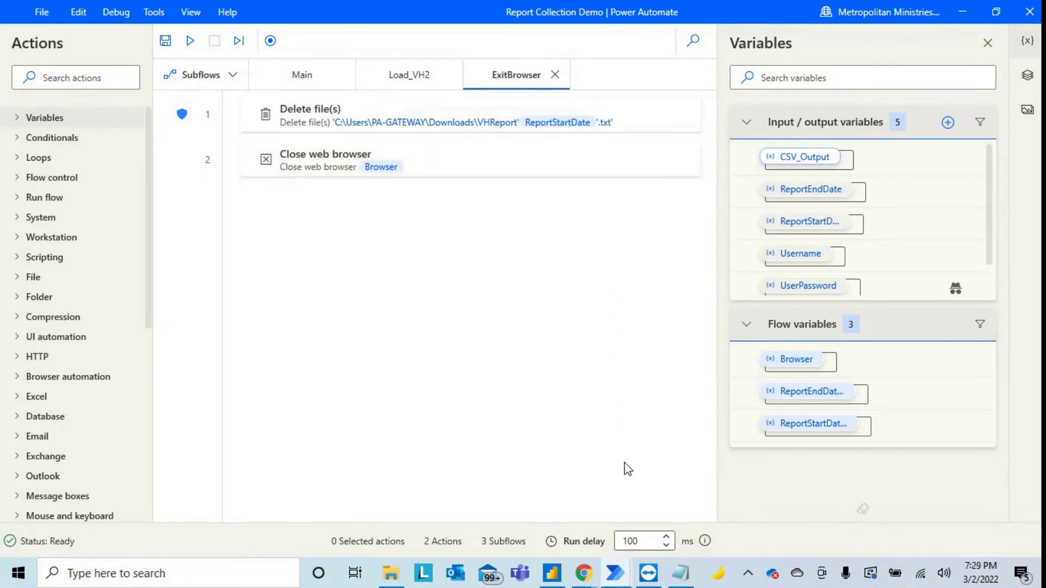
Step: Bring up the Run History and scroll through the CSV_Output, Compose CSV File Data and new-delimiter results
{"action": "mouse_move", "coordinate": [578, 570]}
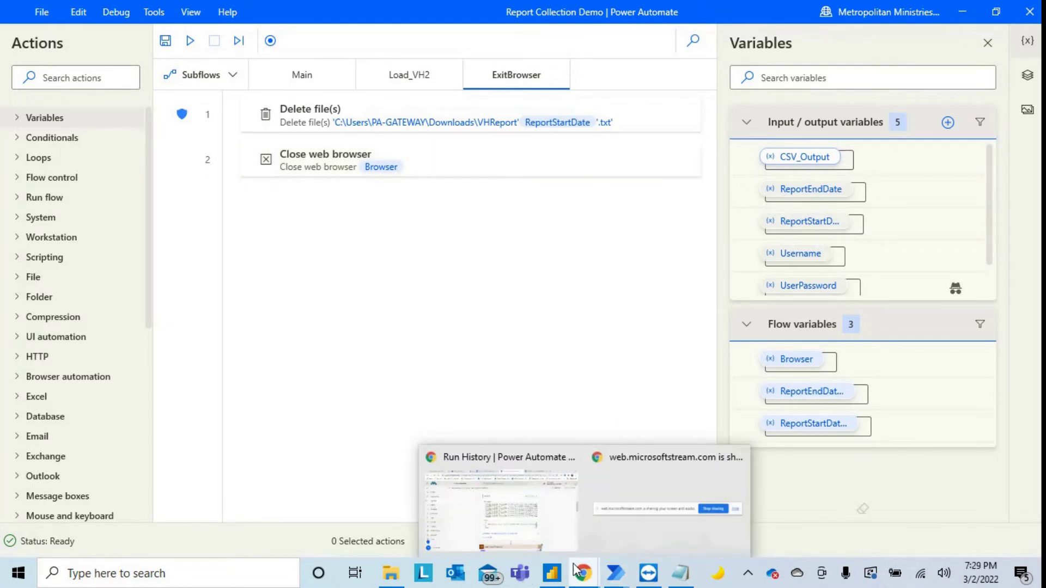
{"action": "left_click", "coordinate": [529, 527]}
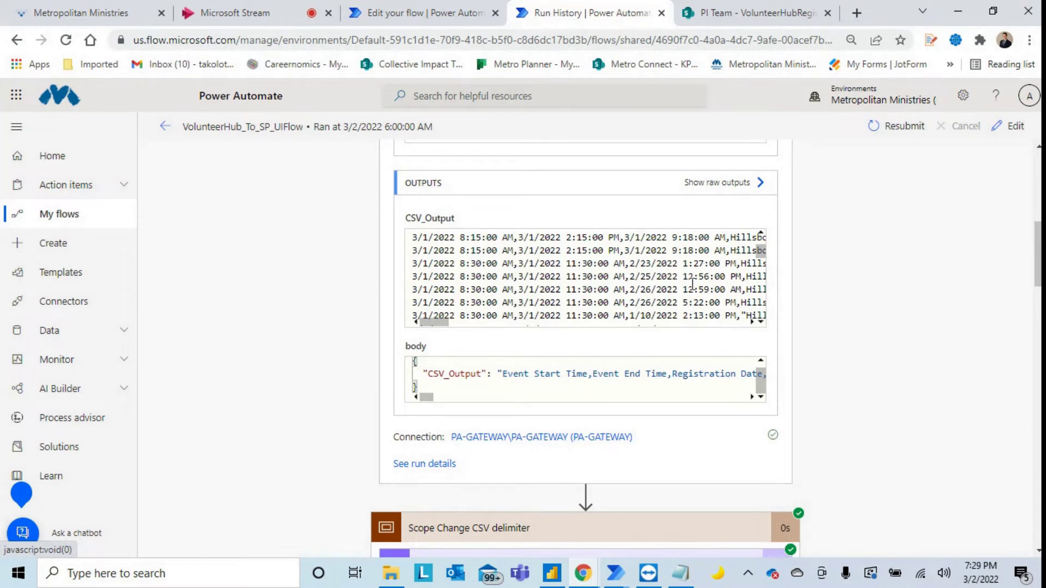
{"action": "scroll", "coordinate": [842, 298], "scroll_direction": "down", "scroll_amount": 1}
{"action": "scroll", "coordinate": [841, 298], "scroll_direction": "down", "scroll_amount": 5}
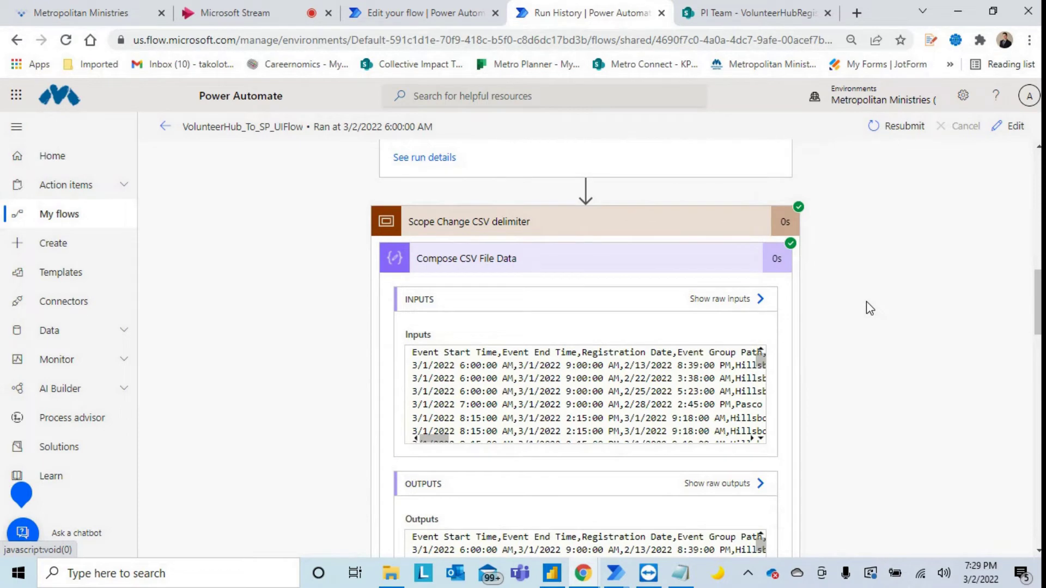
{"action": "scroll", "coordinate": [869, 309], "scroll_direction": "down", "scroll_amount": 1}
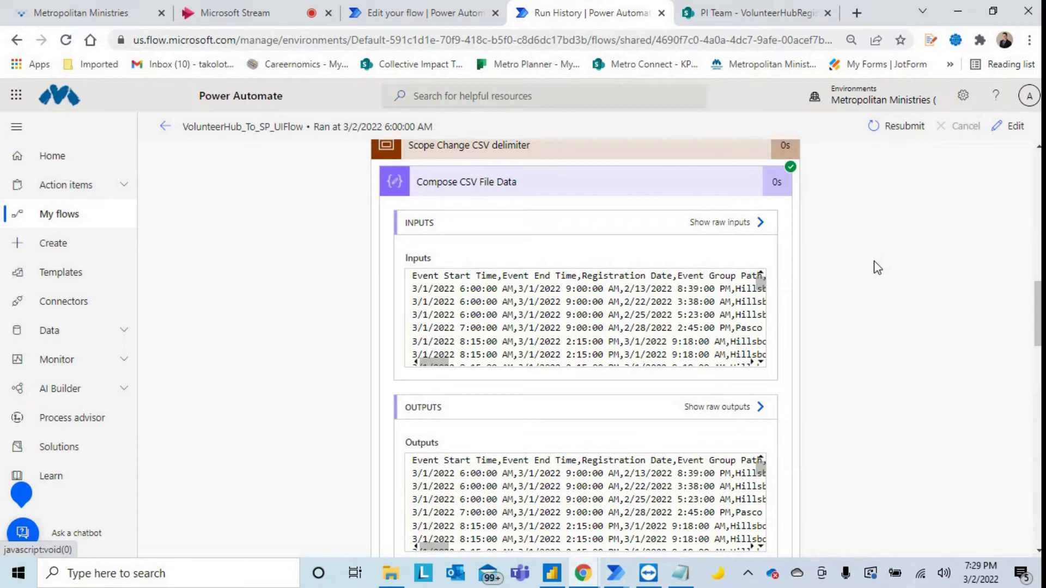
{"action": "scroll", "coordinate": [877, 267], "scroll_direction": "down", "scroll_amount": 1}
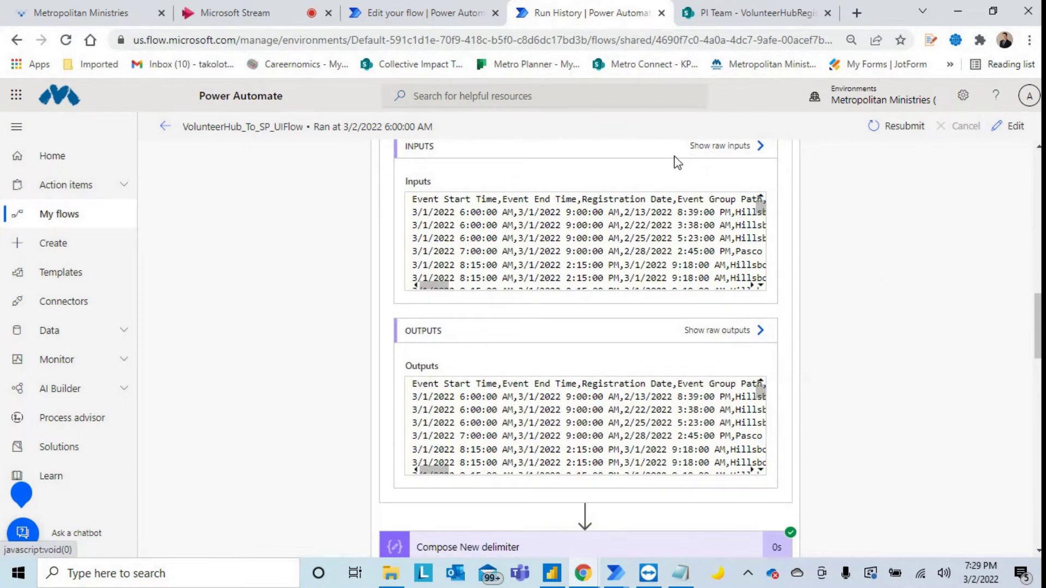
{"action": "scroll", "coordinate": [841, 239], "scroll_direction": "down", "scroll_amount": 1}
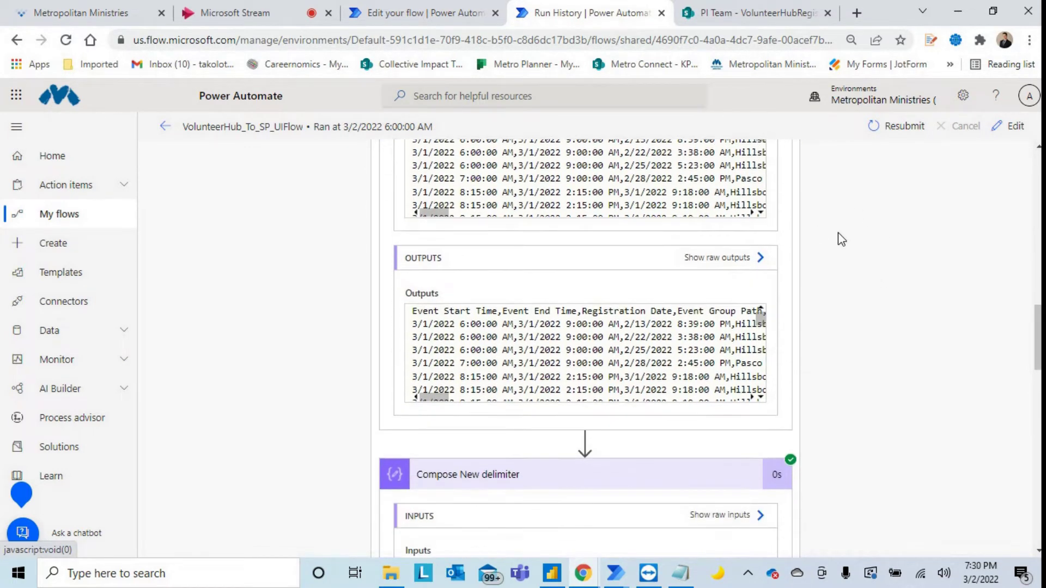
{"action": "scroll", "coordinate": [842, 240], "scroll_direction": "down", "scroll_amount": 3}
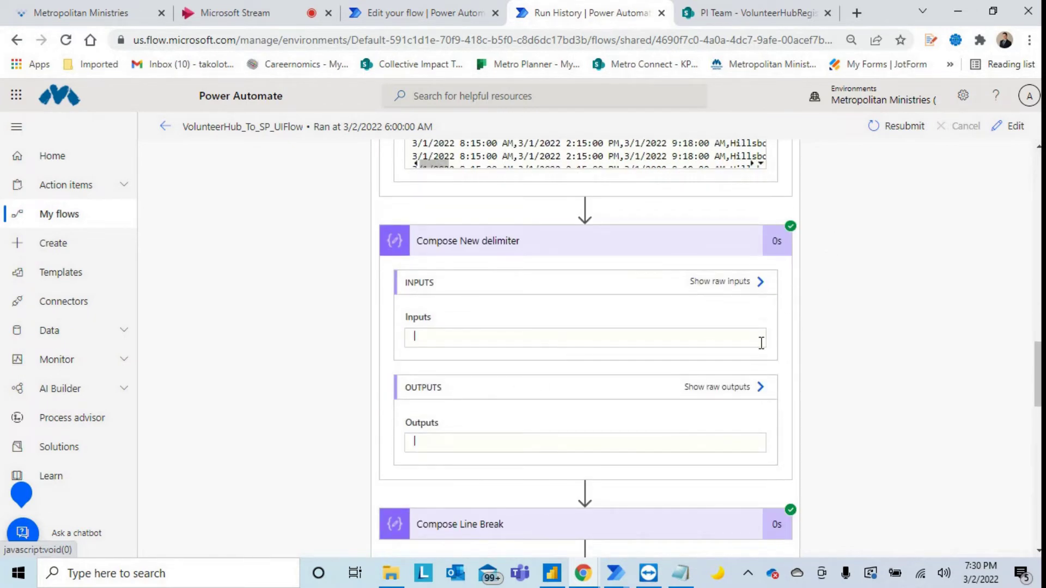
{"action": "scroll", "coordinate": [786, 332], "scroll_direction": "down", "scroll_amount": 6}
Step: Scroll the Reformat back to CSV Outputs box sideways to check the pipe-separated columns
{"action": "scroll", "coordinate": [857, 325], "scroll_direction": "down", "scroll_amount": 2}
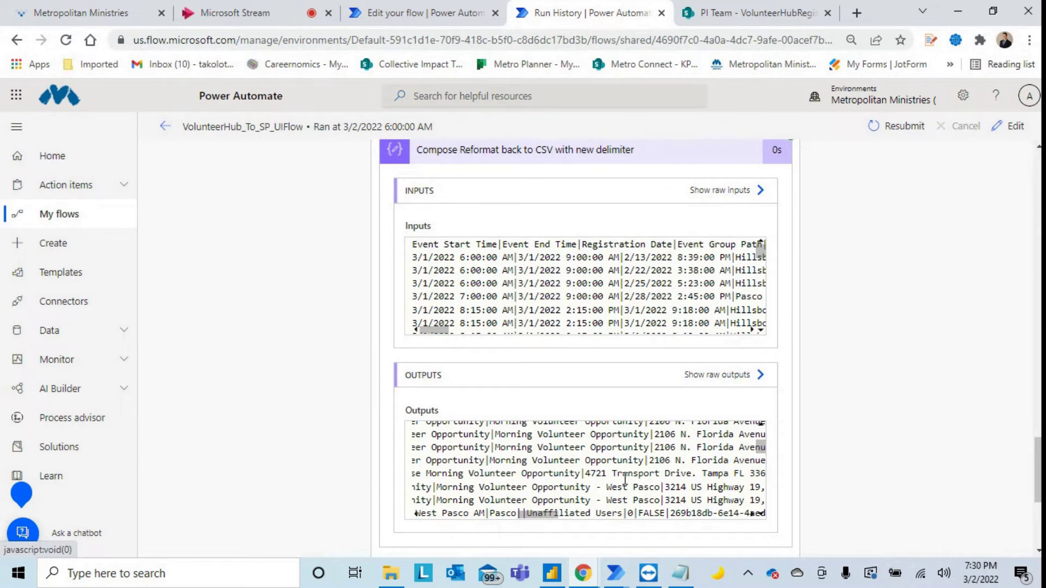
{"action": "left_click_drag", "start_coordinate": [551, 515], "coordinate": [577, 520]}
{"action": "scroll", "coordinate": [561, 474], "scroll_direction": "up", "scroll_amount": 1}
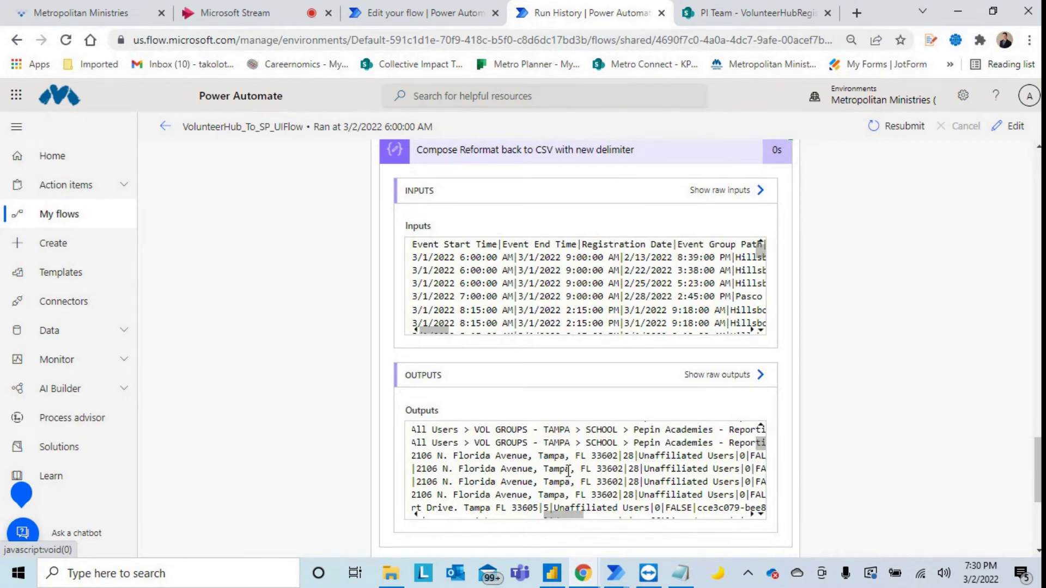
{"action": "left_click_drag", "start_coordinate": [458, 474], "coordinate": [543, 473]}
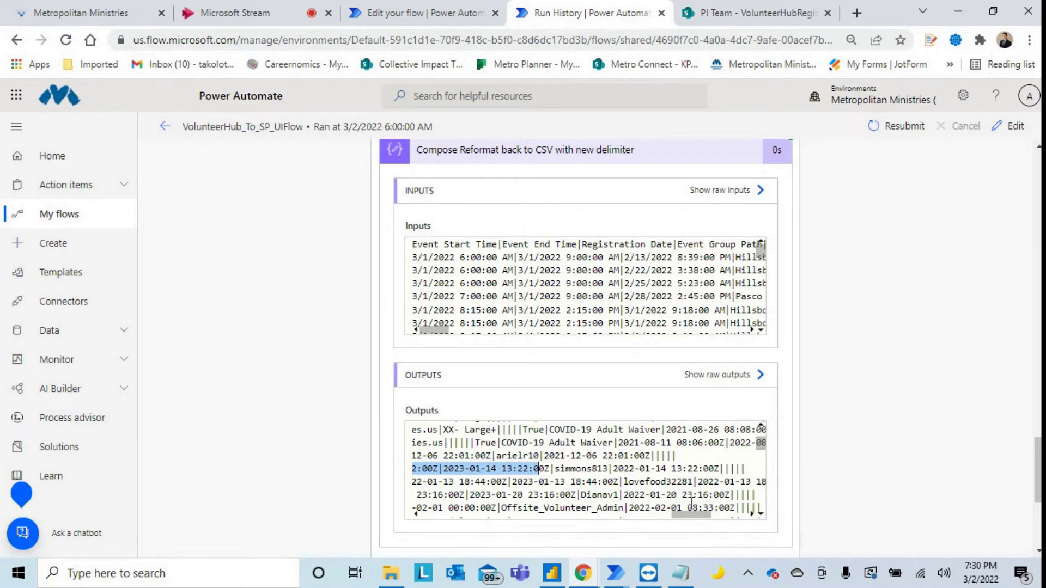
{"action": "left_click_drag", "start_coordinate": [697, 514], "coordinate": [539, 524]}
{"action": "scroll", "coordinate": [557, 482], "scroll_direction": "up", "scroll_amount": 1}
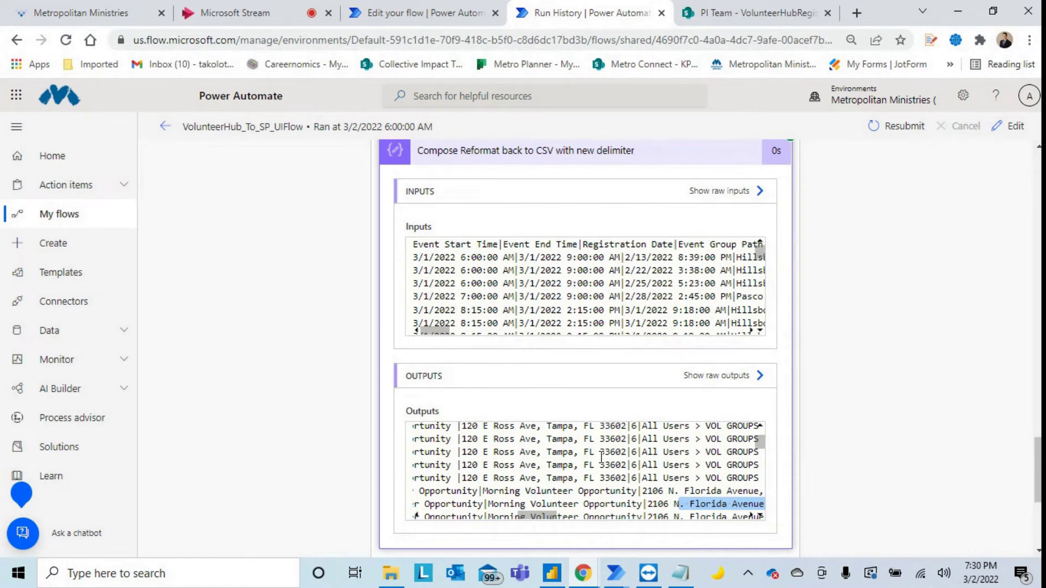
Step: Expand the run's Create SharePoint Items and GenerateSPData steps to see the pipe-delimited From input
{"action": "scroll", "coordinate": [601, 456], "scroll_direction": "down", "scroll_amount": 3}
{"action": "scroll", "coordinate": [822, 392], "scroll_direction": "down", "scroll_amount": 5}
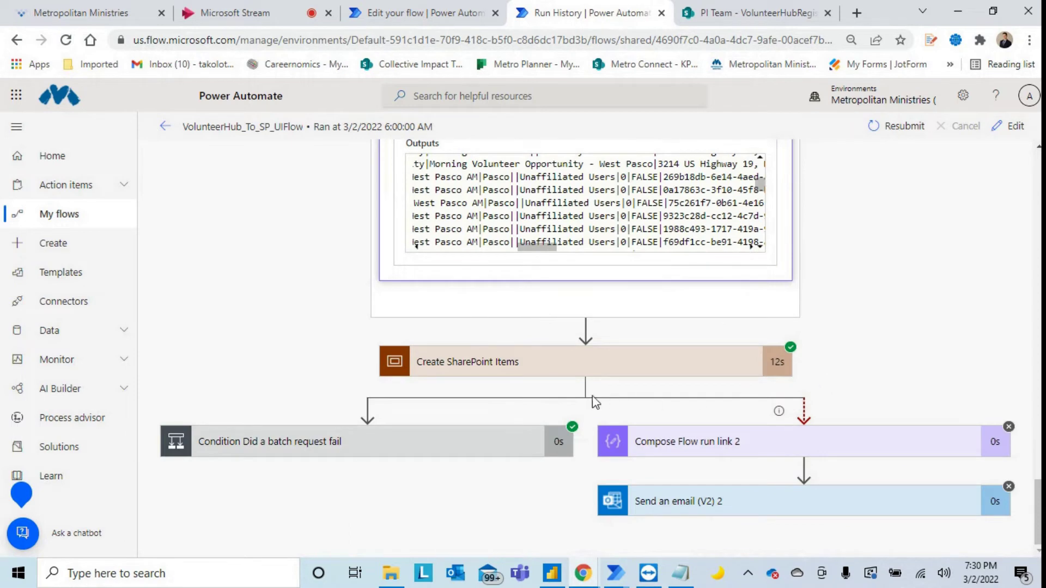
{"action": "left_click", "coordinate": [490, 362]}
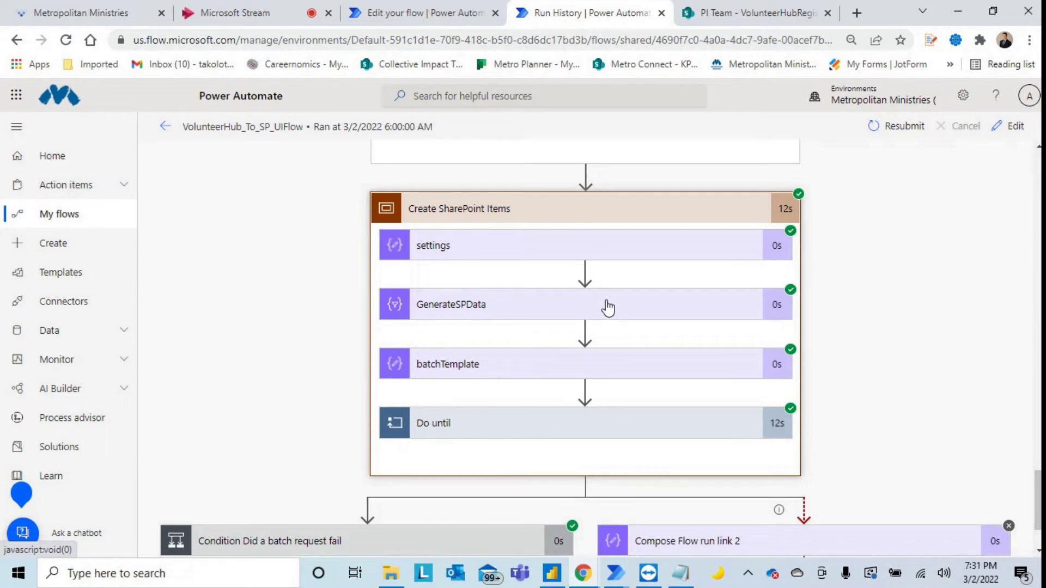
{"action": "left_click", "coordinate": [474, 305]}
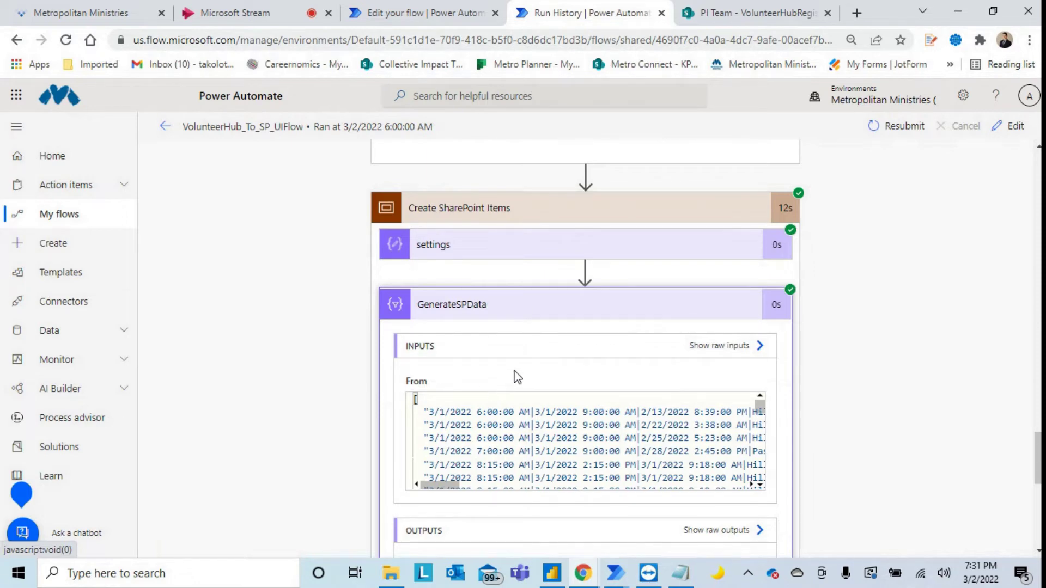
Step: In the editor, expand Create SharePoint Items and GenerateSPData to review column mappings like RegistrationDate
{"action": "left_click", "coordinate": [425, 12]}
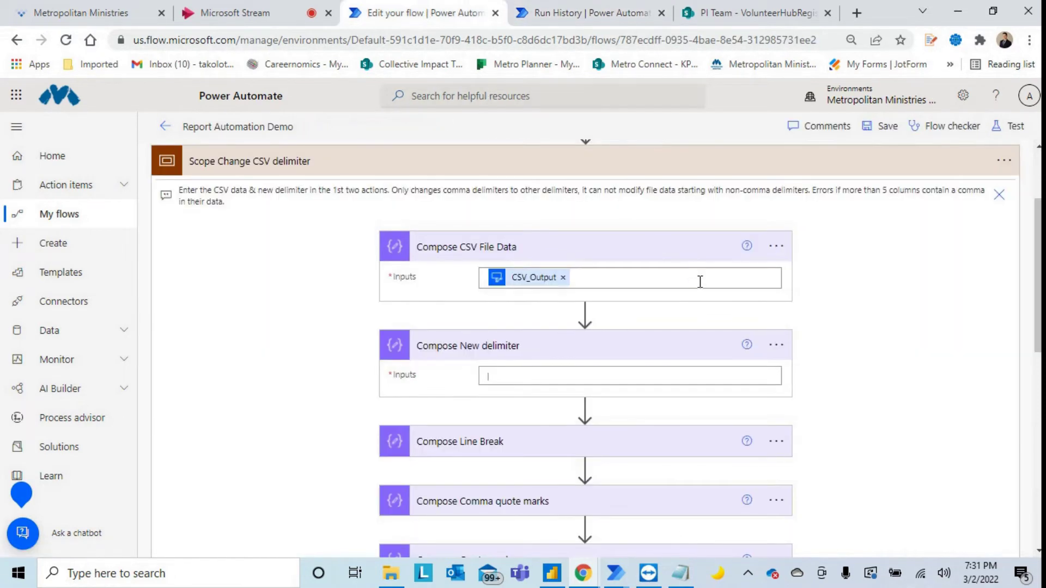
{"action": "scroll", "coordinate": [700, 282], "scroll_direction": "down", "scroll_amount": 10}
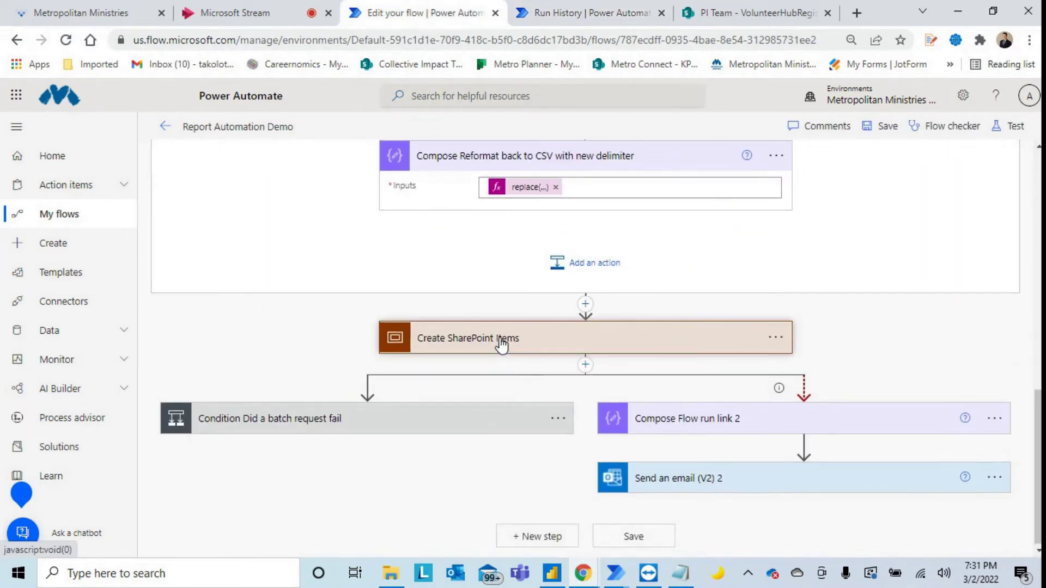
{"action": "left_click", "coordinate": [501, 340]}
{"action": "left_click", "coordinate": [485, 336]}
{"action": "scroll", "coordinate": [726, 291], "scroll_direction": "down", "scroll_amount": 3}
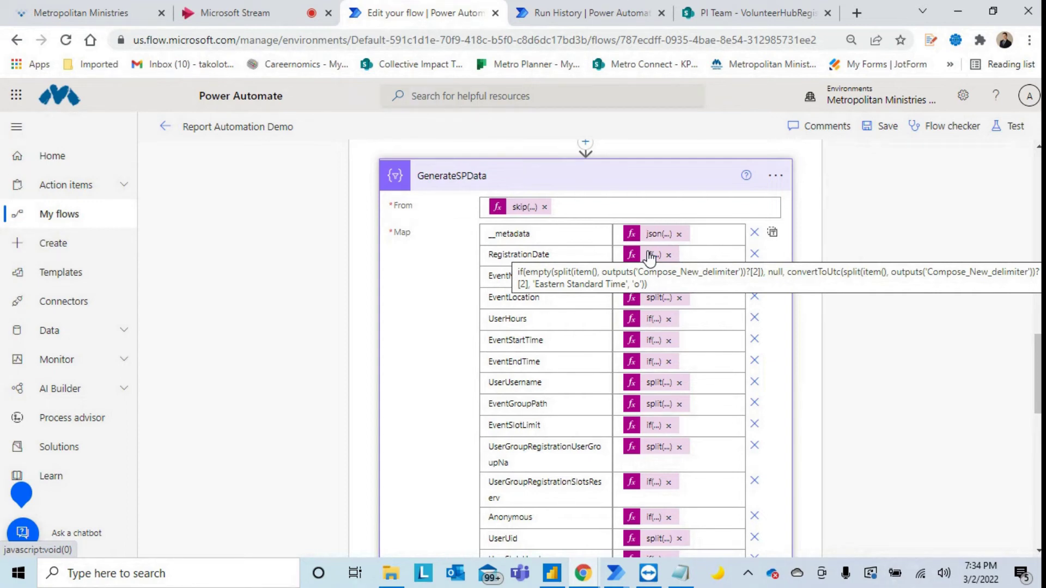
Step: Scroll through the remaining Map rows, then return to Run History for GenerateSPData's JSON output
{"action": "scroll", "coordinate": [654, 273], "scroll_direction": "down", "scroll_amount": 4}
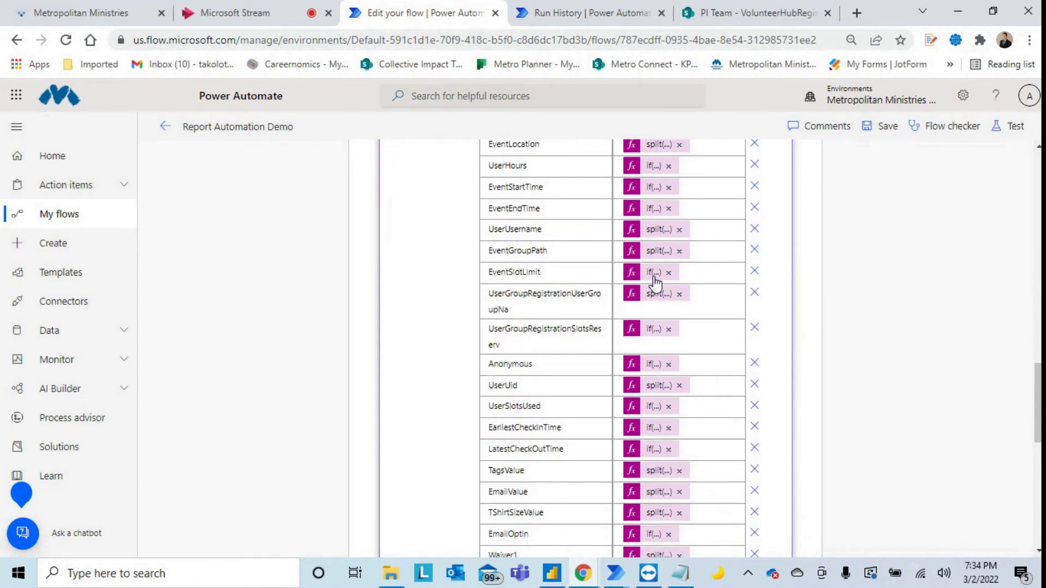
{"action": "scroll", "coordinate": [689, 298], "scroll_direction": "down", "scroll_amount": 1}
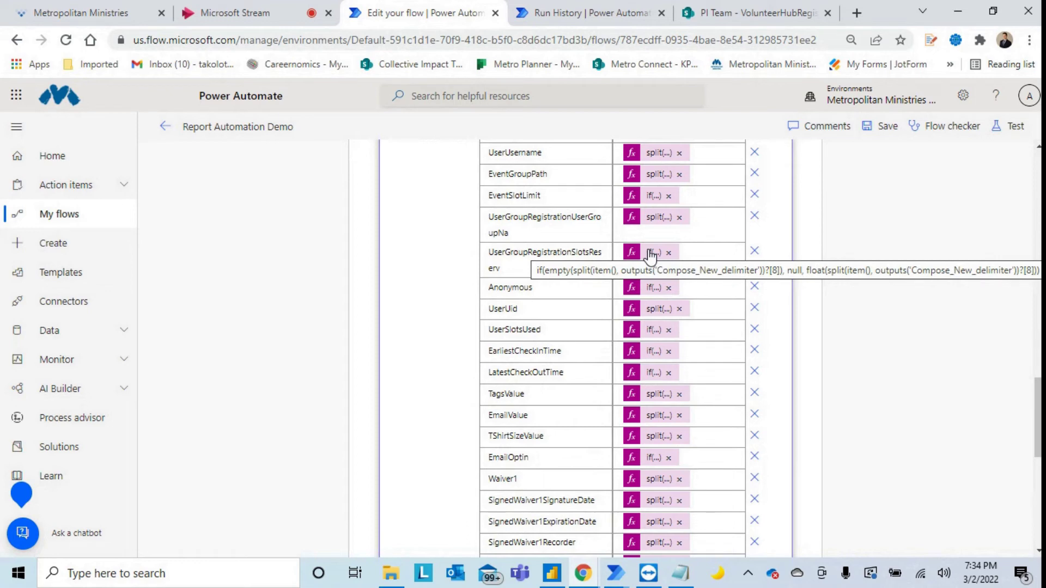
{"action": "left_click", "coordinate": [538, 12]}
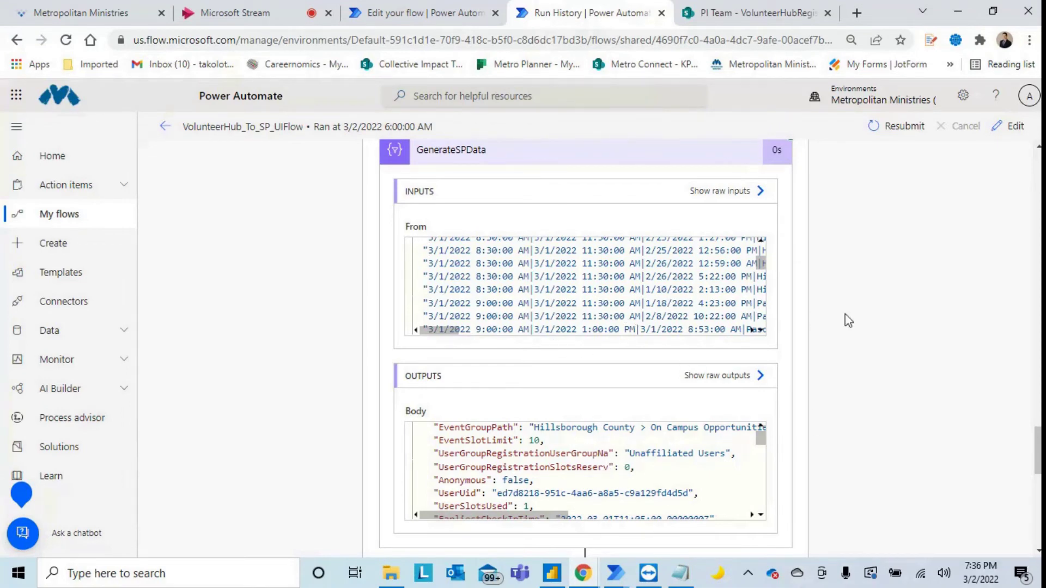
Step: Scroll to the Do until loop and expand SendBatch to review its POST request's Site Address, Uri, Headers and Body
{"action": "scroll", "coordinate": [845, 313], "scroll_direction": "down", "scroll_amount": 1}
{"action": "scroll", "coordinate": [684, 388], "scroll_direction": "down", "scroll_amount": 8}
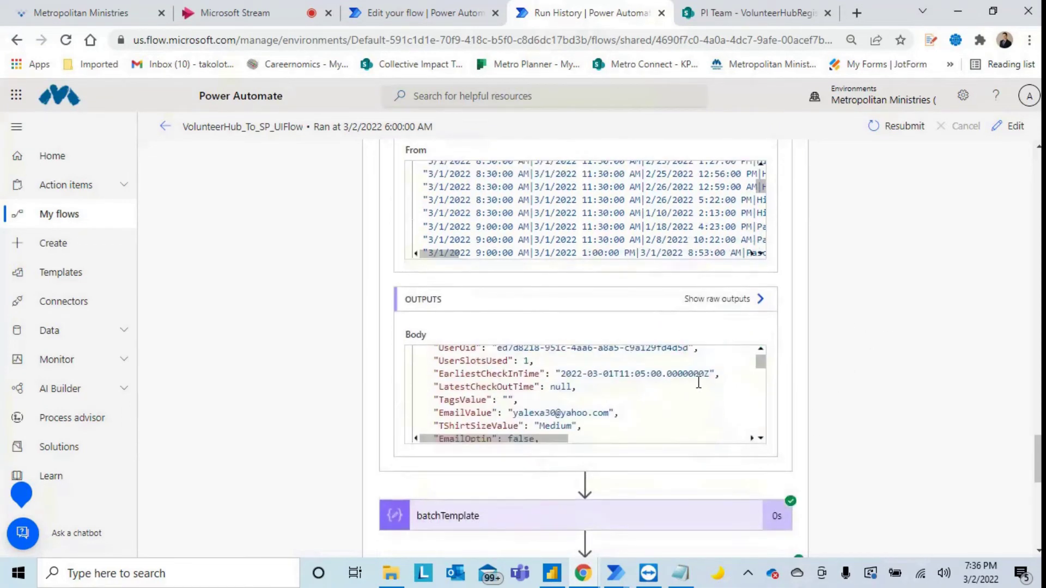
{"action": "scroll", "coordinate": [656, 385], "scroll_direction": "down", "scroll_amount": 5}
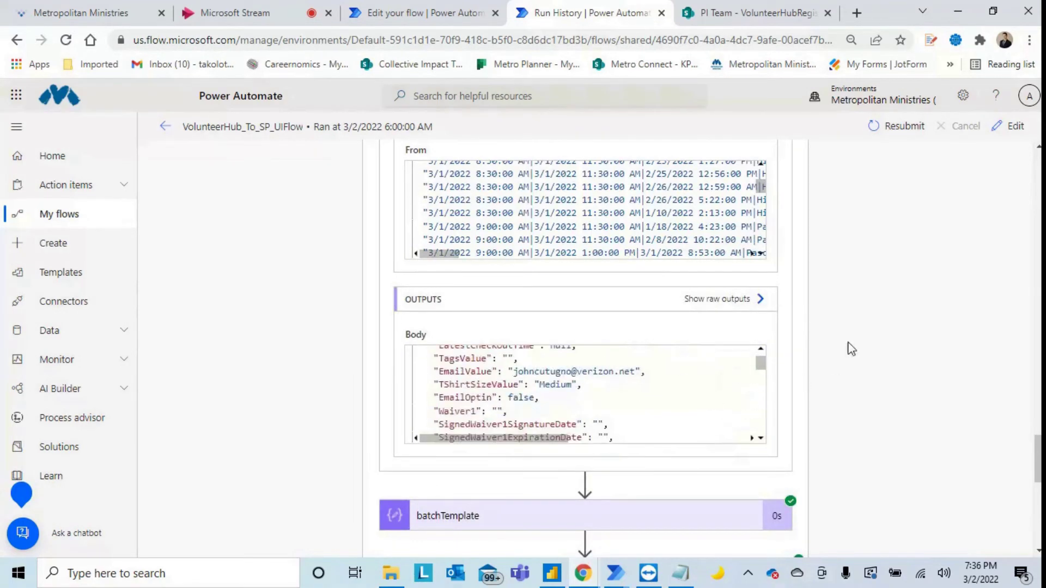
{"action": "scroll", "coordinate": [855, 341], "scroll_direction": "down", "scroll_amount": 4}
{"action": "scroll", "coordinate": [860, 263], "scroll_direction": "down", "scroll_amount": 1}
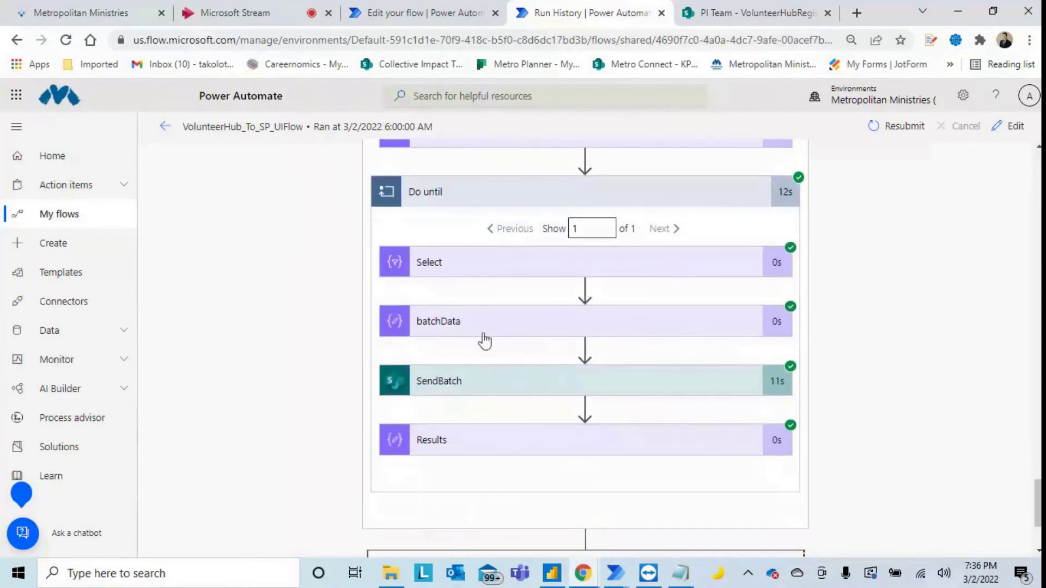
{"action": "left_click", "coordinate": [481, 390]}
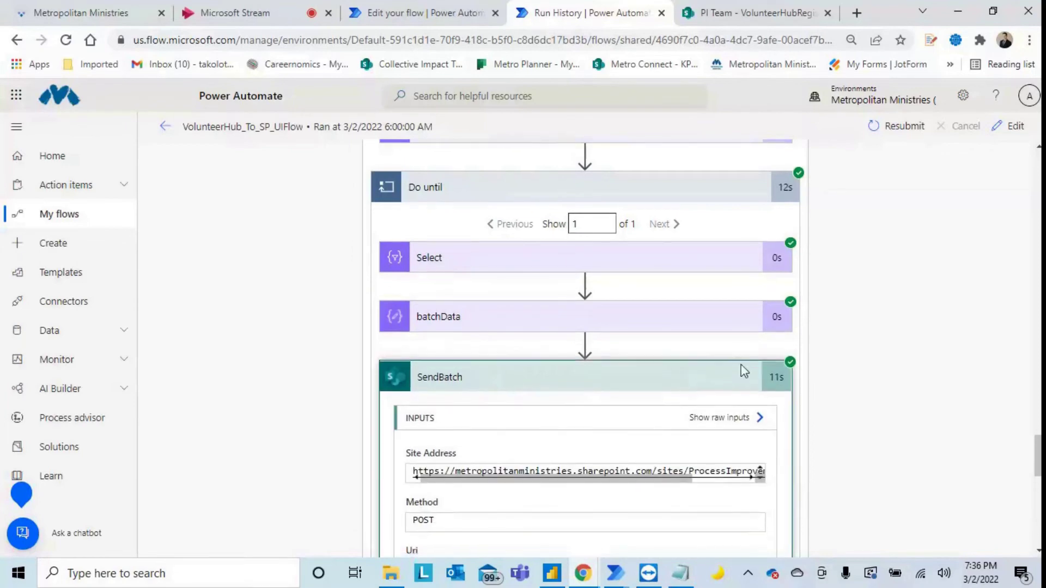
{"action": "scroll", "coordinate": [856, 368], "scroll_direction": "down", "scroll_amount": 3}
{"action": "scroll", "coordinate": [466, 351], "scroll_direction": "down", "scroll_amount": 1}
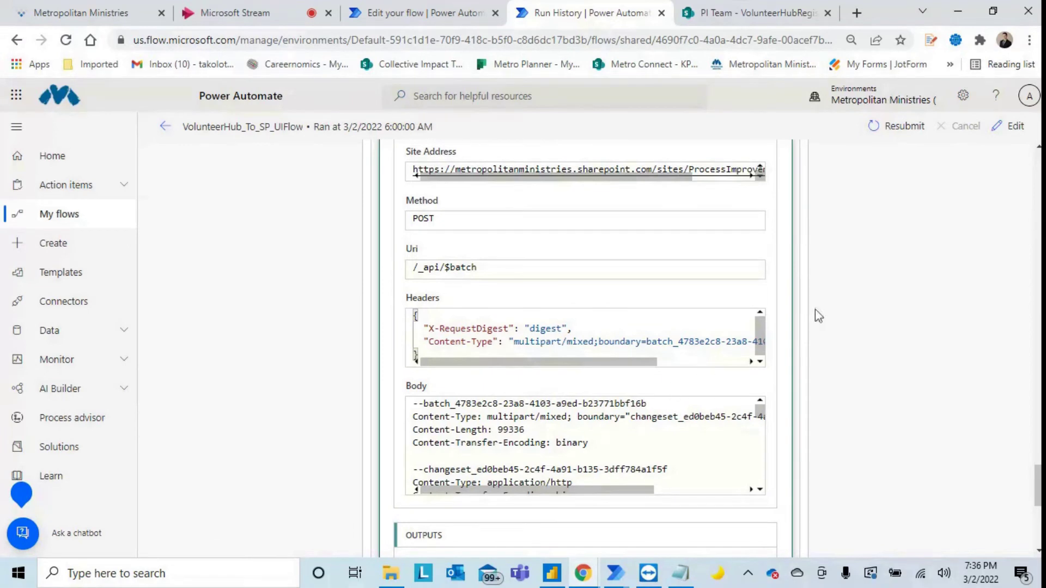
{"action": "scroll", "coordinate": [817, 299], "scroll_direction": "up", "scroll_amount": 6}
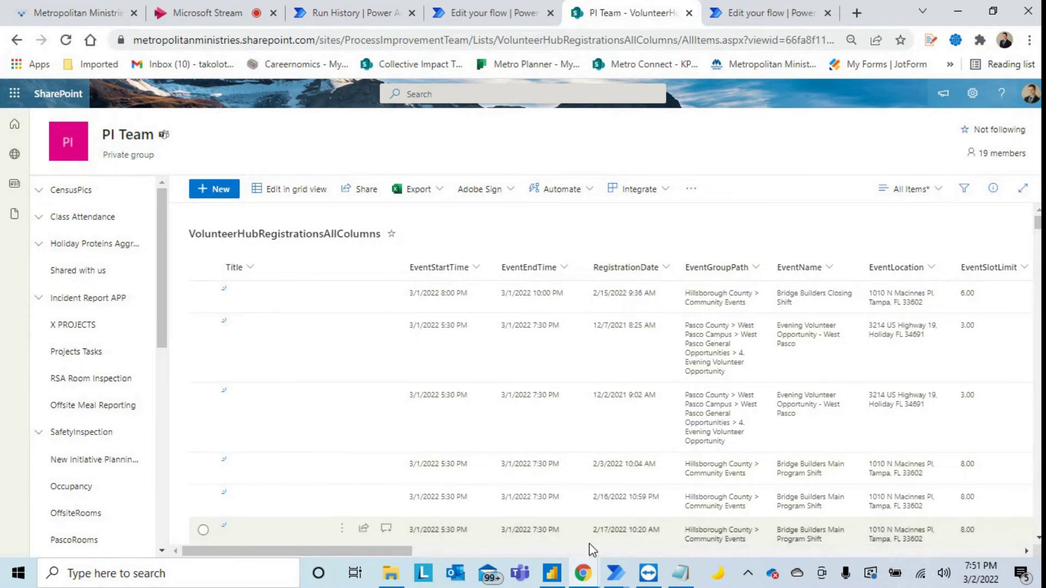
Step: Open the SharePoint list's settings page and the Test Test-Test_Test column's settings
{"action": "left_click_drag", "start_coordinate": [395, 546], "coordinate": [1002, 547]}
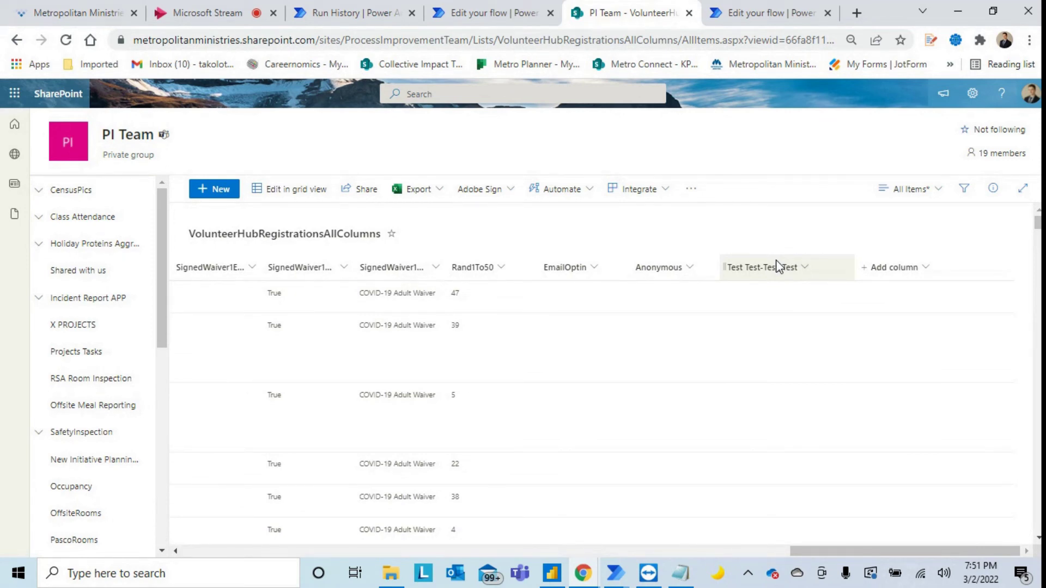
{"action": "left_click", "coordinate": [972, 93]}
{"action": "left_click", "coordinate": [888, 222]}
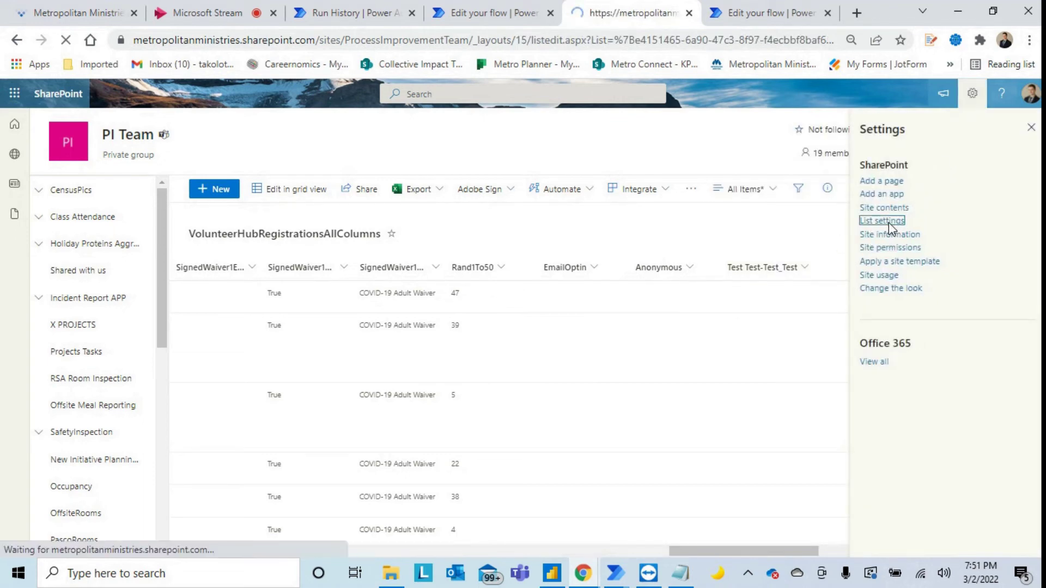
{"action": "scroll", "coordinate": [350, 308], "scroll_direction": "down", "scroll_amount": 7}
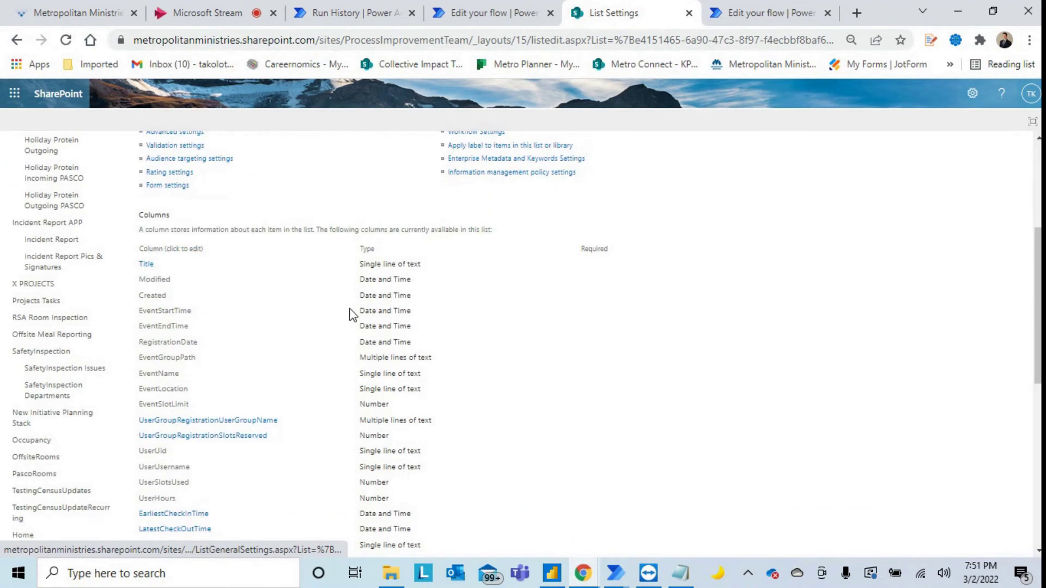
{"action": "scroll", "coordinate": [341, 309], "scroll_direction": "down", "scroll_amount": 4}
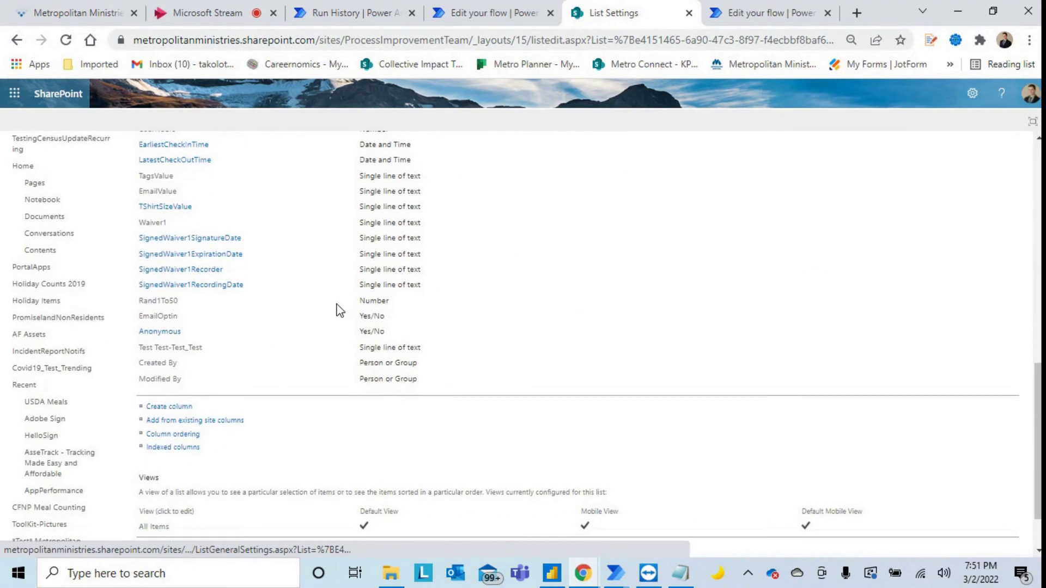
{"action": "left_click", "coordinate": [176, 335]}
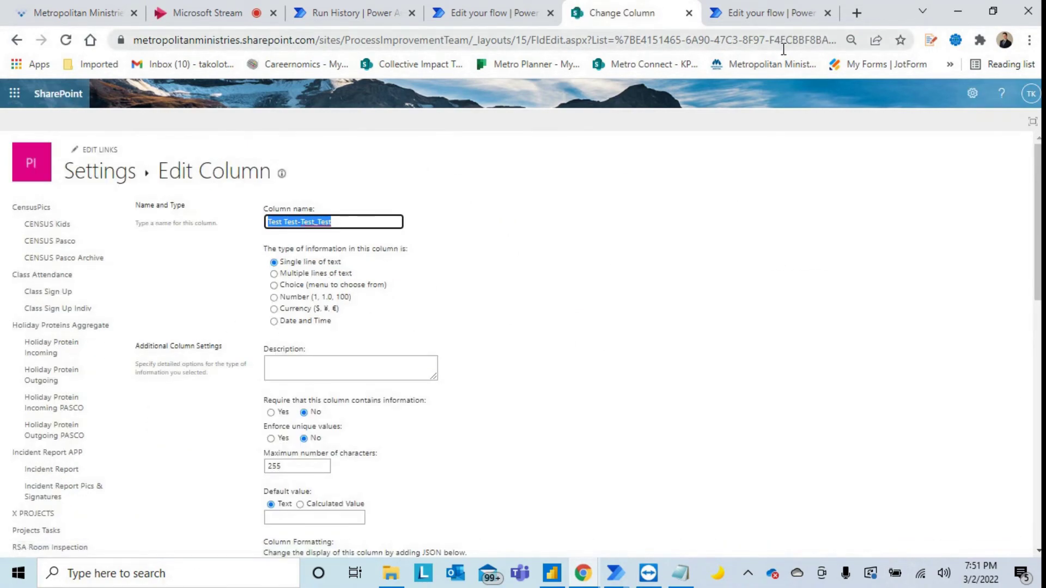
Step: Copy the internal name TestTest_x002d_Test_Test from the page address and return to the flow
{"action": "left_click", "coordinate": [810, 43]}
{"action": "key", "text": "End"}
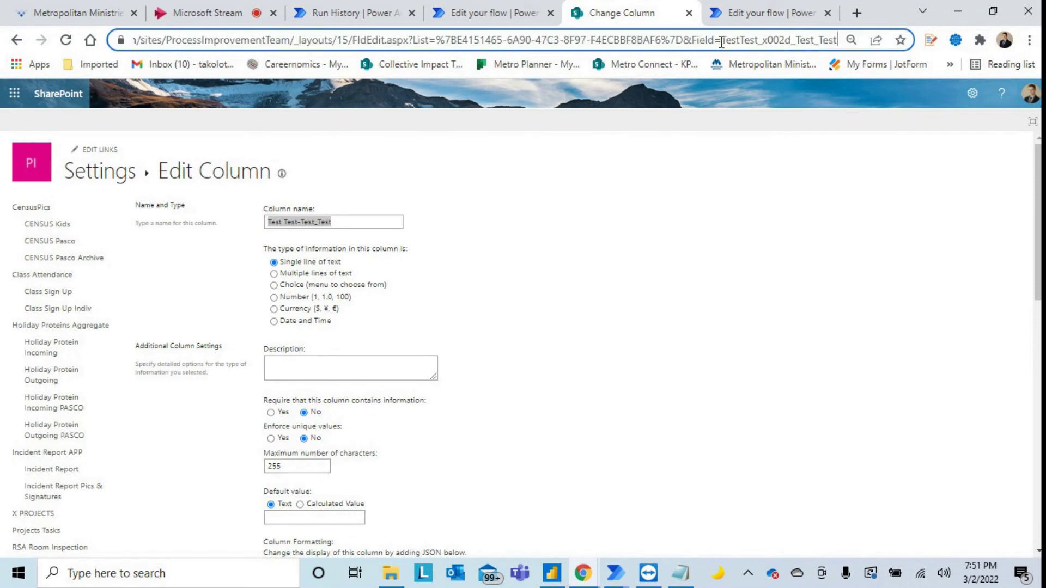
{"action": "left_click_drag", "start_coordinate": [722, 39], "coordinate": [857, 48]}
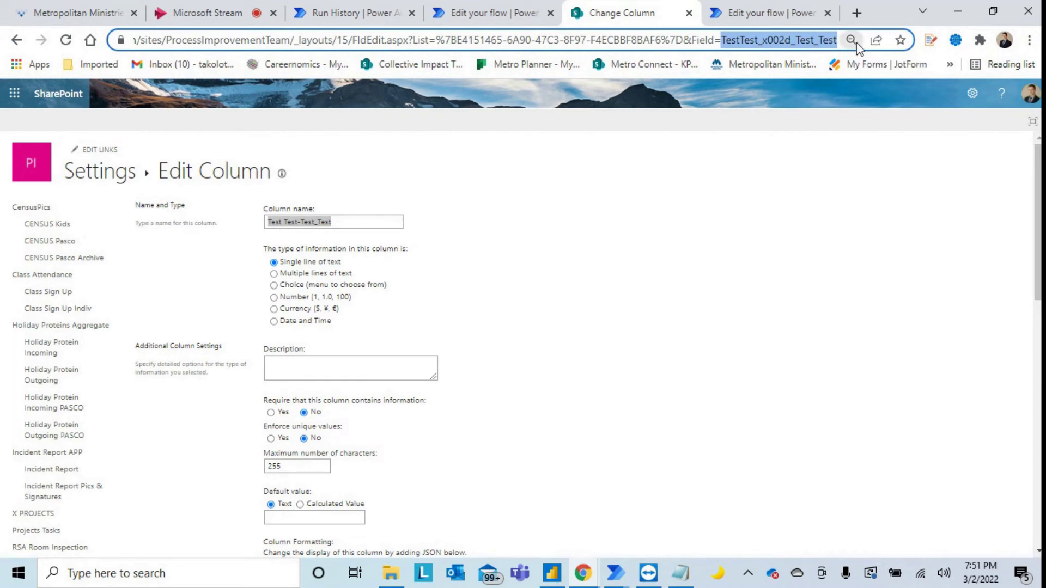
{"action": "left_click", "coordinate": [430, 11]}
{"action": "scroll", "coordinate": [580, 296], "scroll_direction": "down", "scroll_amount": 10}
{"action": "scroll", "coordinate": [584, 294], "scroll_direction": "up", "scroll_amount": 3}
Step: Paste TestTest_x002d_Test_Test as a new key in GenerateSPData's mapping, then switch to Power BI Desktop
{"action": "left_click", "coordinate": [528, 313]}
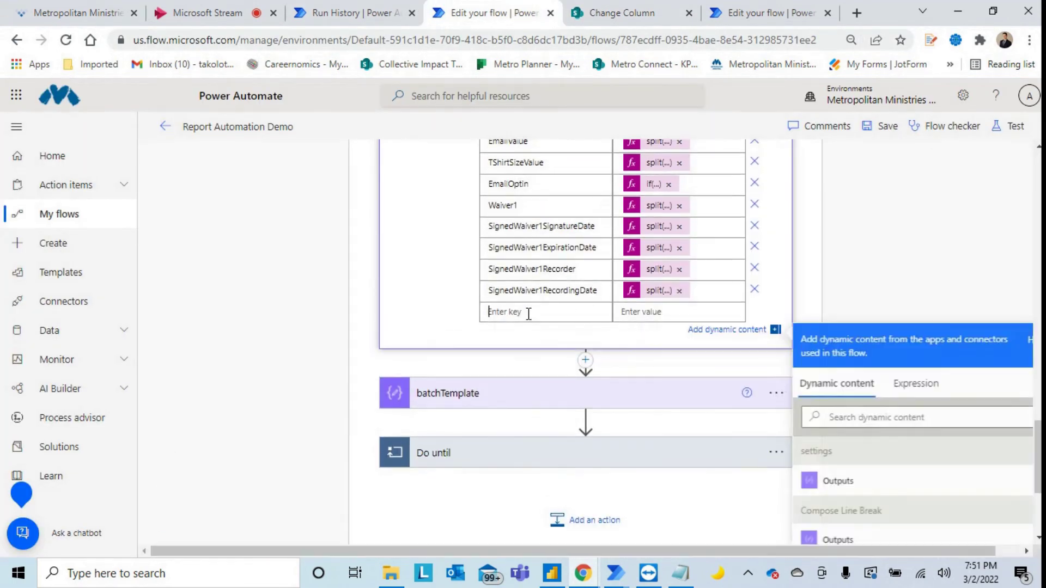
{"action": "type", "text": "TestTest_x0020_Test_Test"}
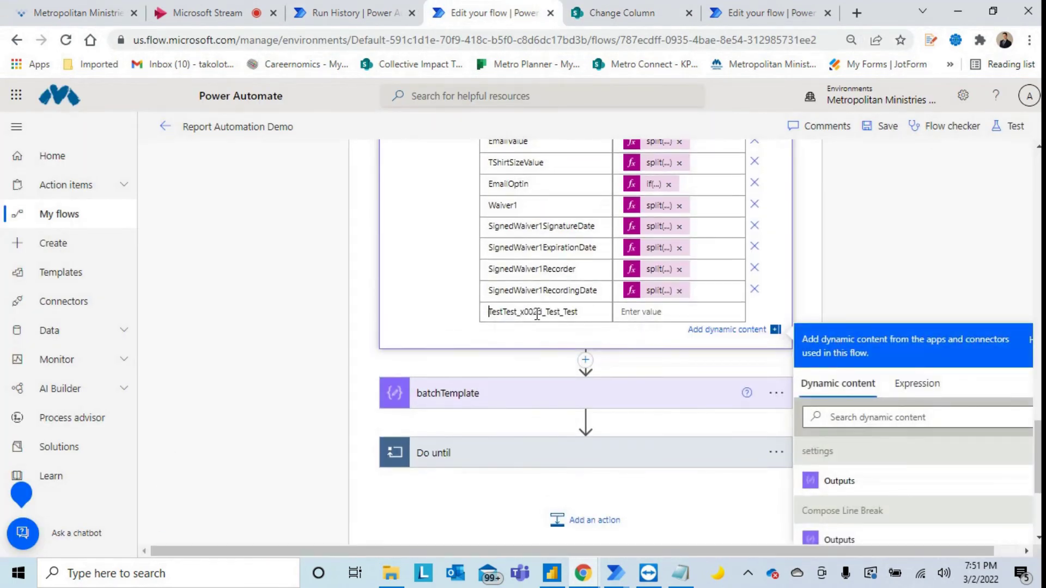
{"action": "left_click", "coordinate": [585, 315]}
{"action": "left_click", "coordinate": [552, 573]}
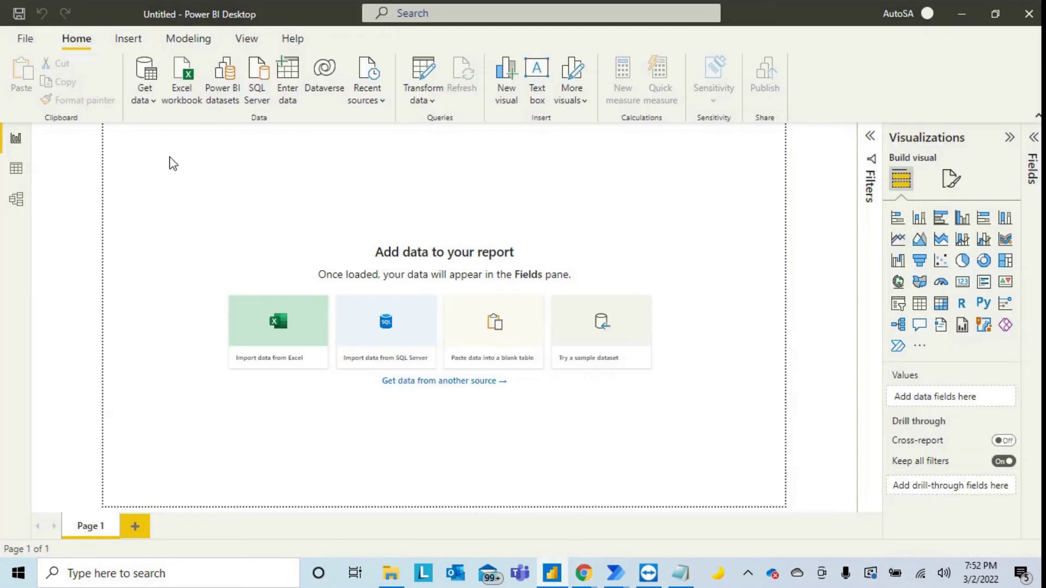
Step: Search the full Get data catalogue for 'sha' and pick the SharePoint Online List connector
{"action": "left_click", "coordinate": [144, 98]}
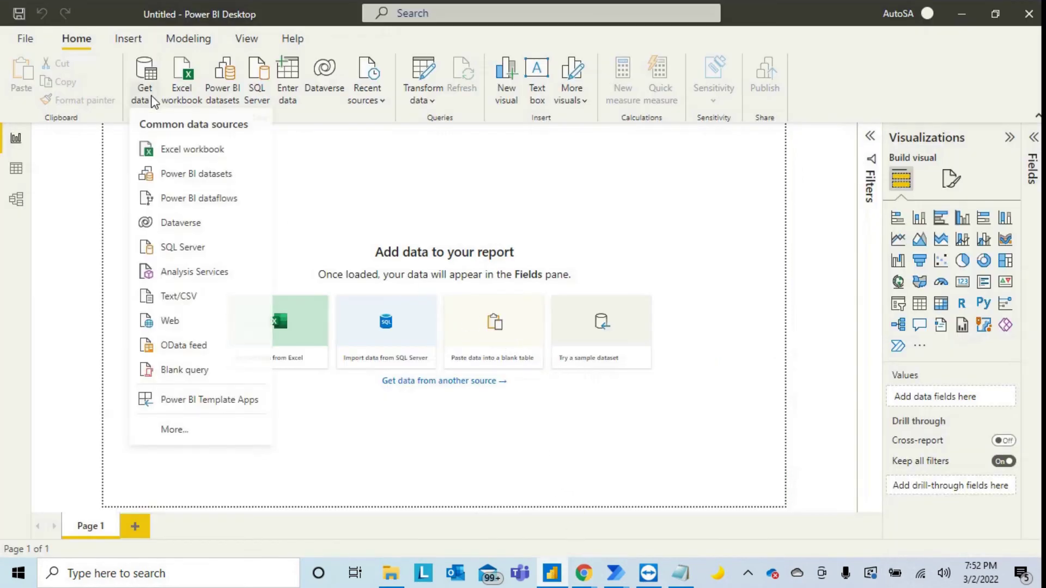
{"action": "left_click", "coordinate": [186, 428]}
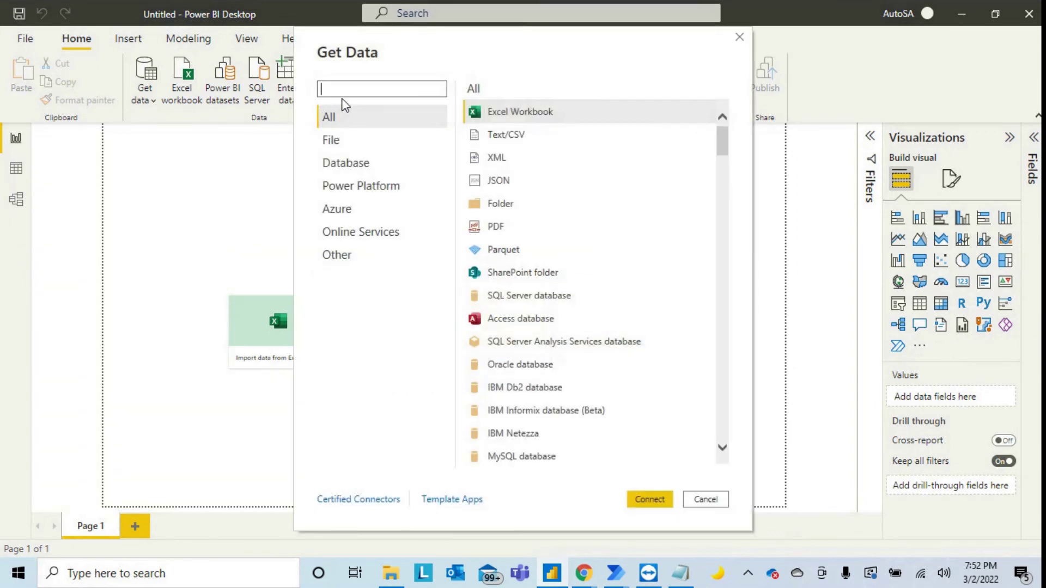
{"action": "type", "text": "sharepoint"}
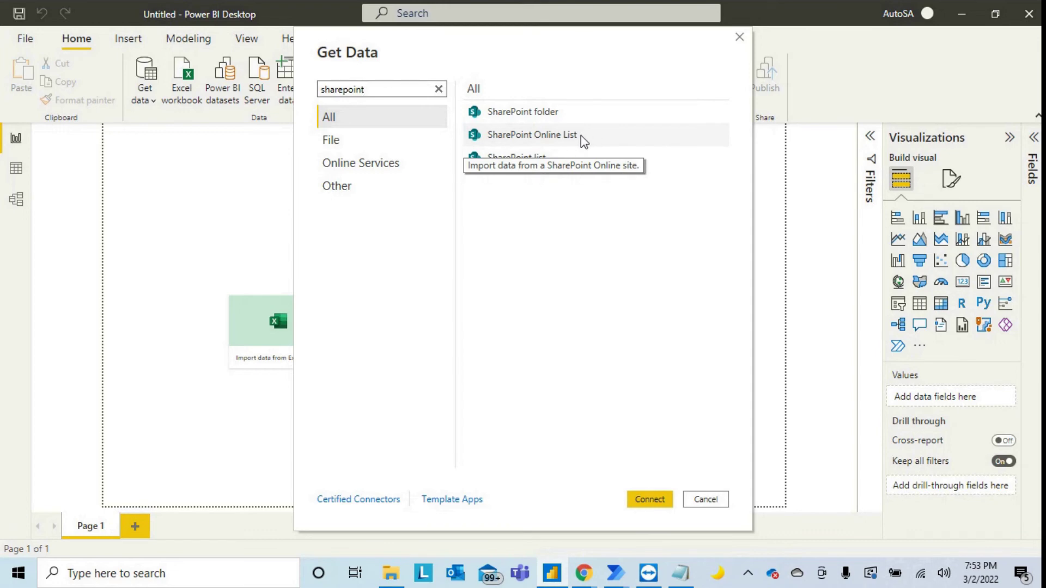
{"action": "double_click", "coordinate": [567, 141]}
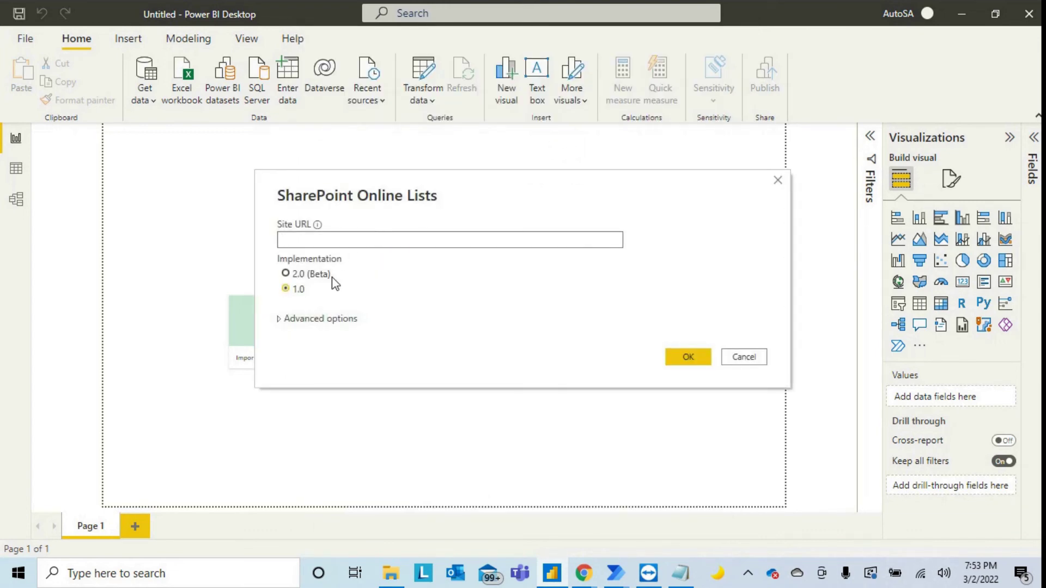
Step: Under Advanced options, choose the 2.0 (Beta) implementation and open the View Mode choices
{"action": "left_click", "coordinate": [283, 319]}
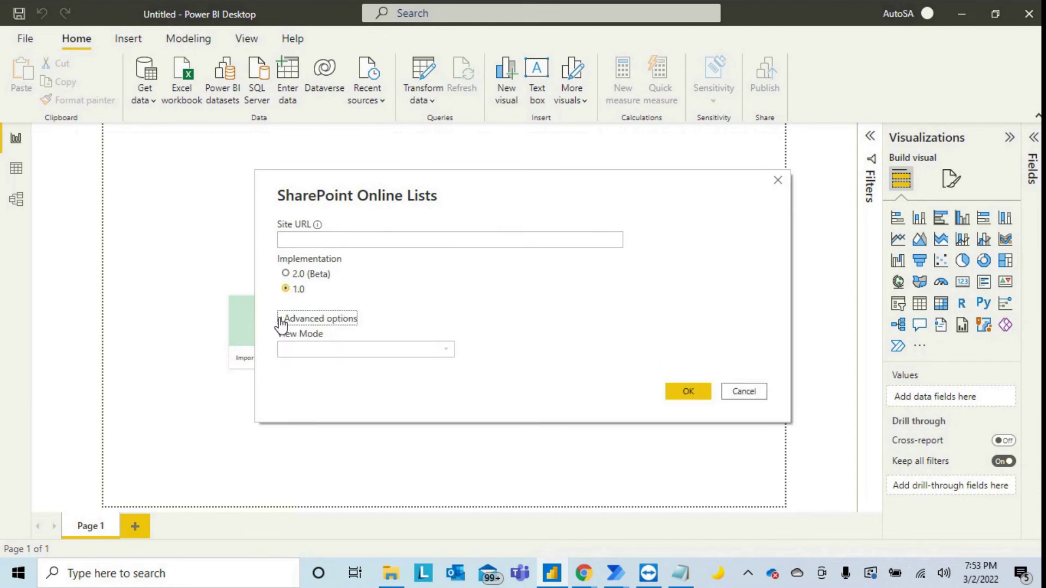
{"action": "left_click", "coordinate": [286, 275]}
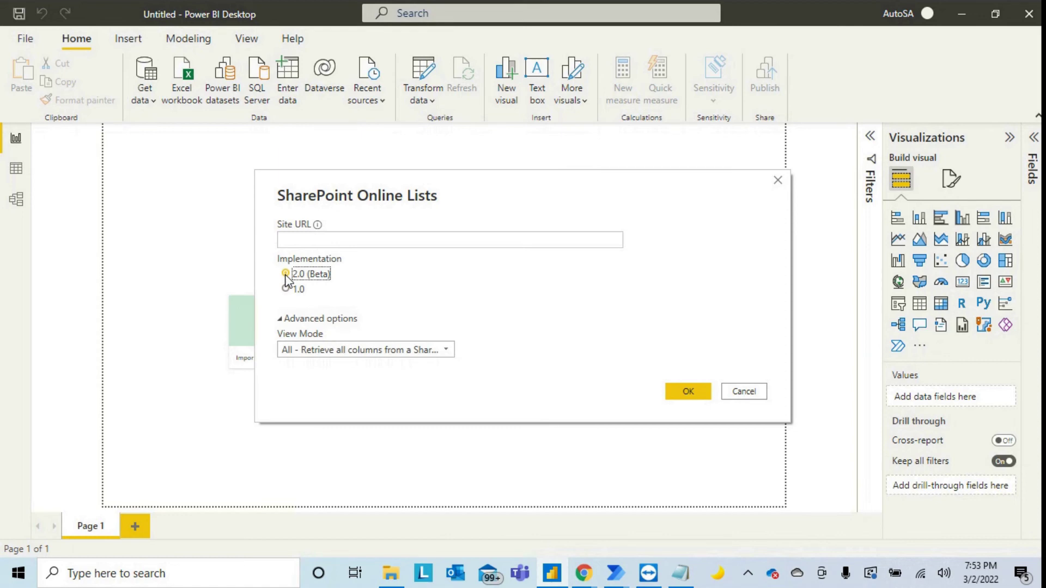
{"action": "left_click", "coordinate": [446, 351]}
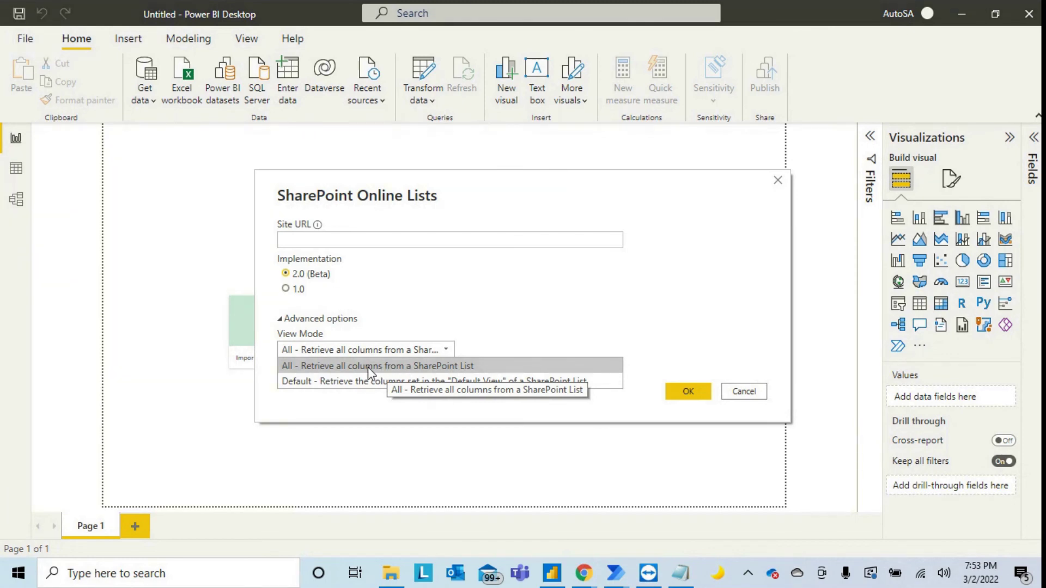
Step: Set View Mode to Default, then copy the site address ending in ProcessImprovementTeam from Chrome
{"action": "left_click", "coordinate": [360, 380]}
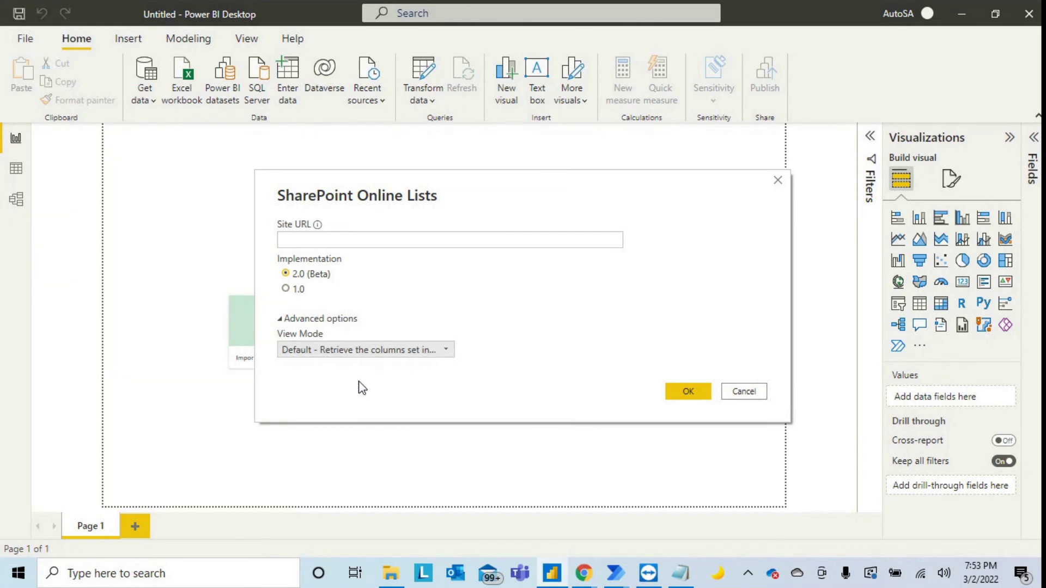
{"action": "mouse_move", "coordinate": [583, 573]}
{"action": "left_click", "coordinate": [514, 523]}
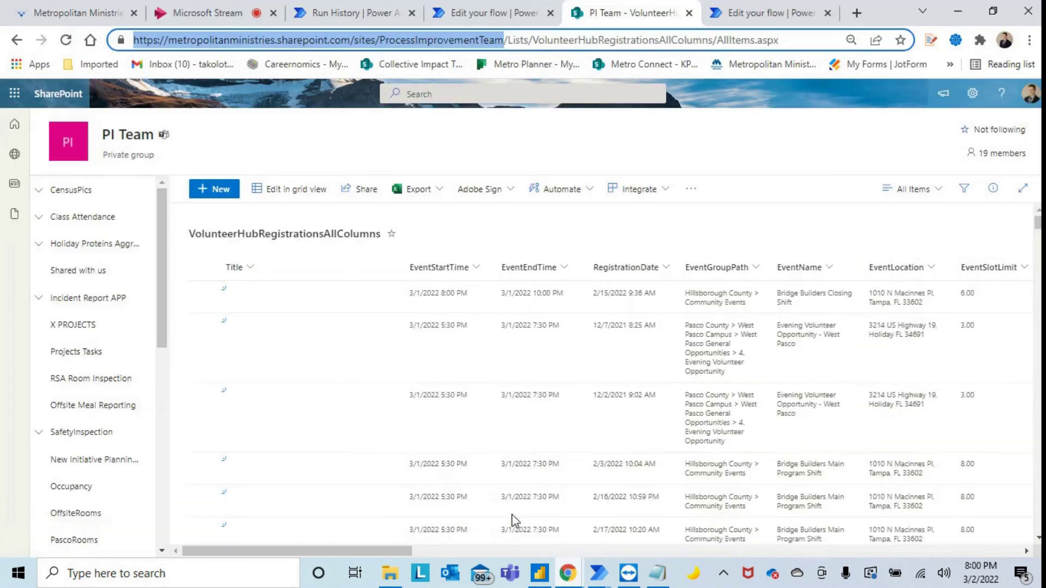
{"action": "left_click", "coordinate": [493, 41]}
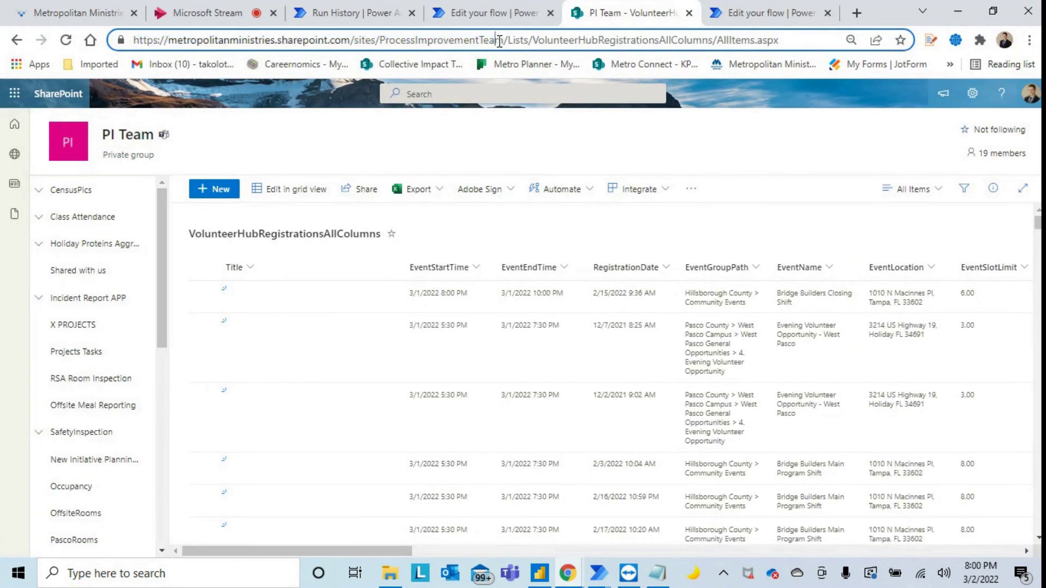
{"action": "left_click_drag", "start_coordinate": [504, 39], "coordinate": [128, 63]}
{"action": "key", "text": "ctrl+c"}
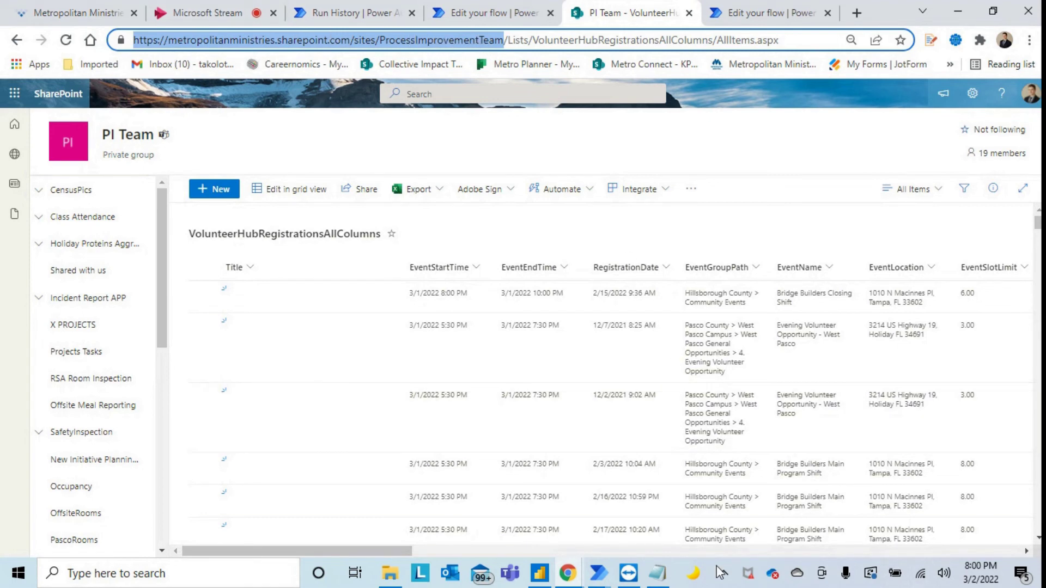
{"action": "left_click", "coordinate": [539, 573]}
Step: Paste the SharePoint site URL into the connection dialog and connect to browse its lists
{"action": "left_click", "coordinate": [357, 239]}
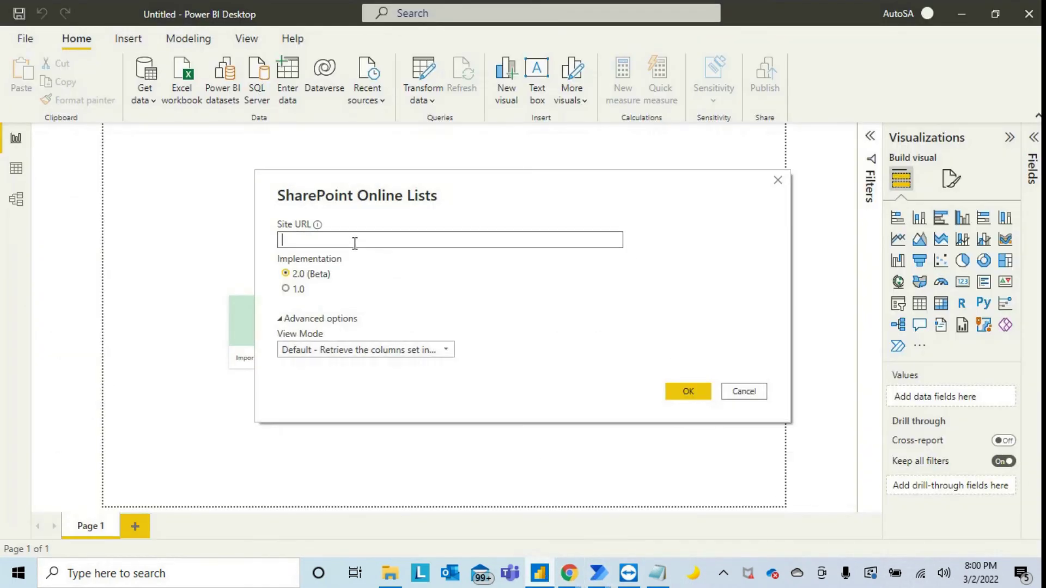
{"action": "key", "text": "ctrl+v"}
{"action": "left_click", "coordinate": [688, 392]}
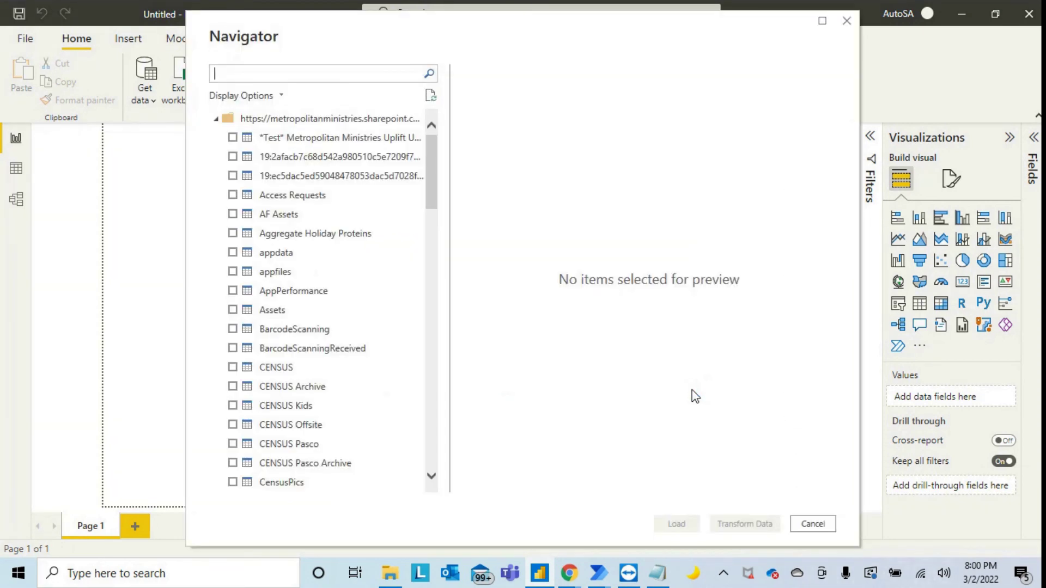
Step: Tick VolunteerHubRegistrationsAllColumns in Navigator and load it into the report
{"action": "scroll", "coordinate": [355, 180], "scroll_direction": "down", "scroll_amount": 1}
{"action": "scroll", "coordinate": [356, 182], "scroll_direction": "down", "scroll_amount": 9}
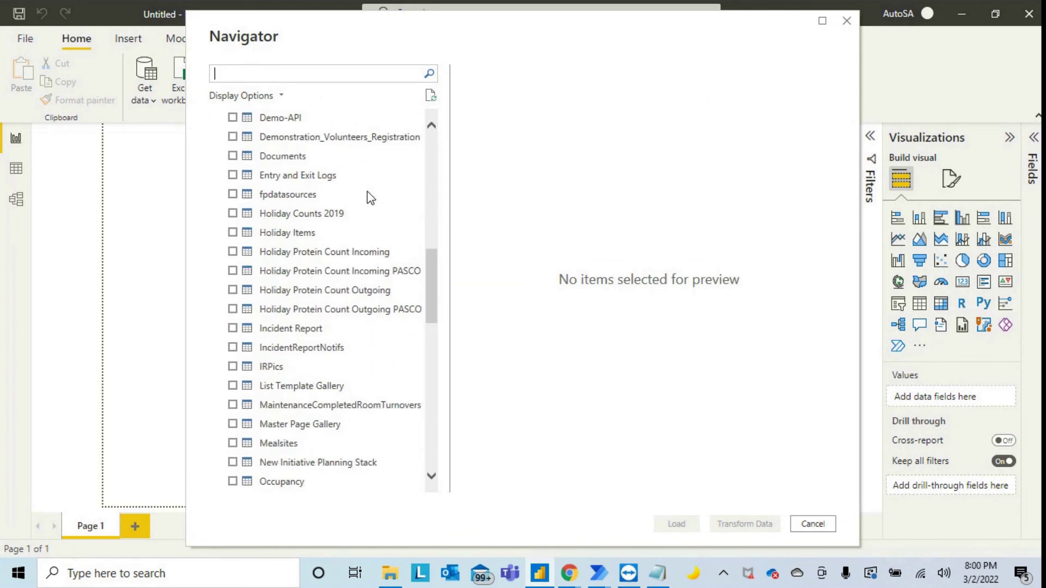
{"action": "scroll", "coordinate": [367, 197], "scroll_direction": "down", "scroll_amount": 2}
{"action": "scroll", "coordinate": [360, 223], "scroll_direction": "down", "scroll_amount": 3}
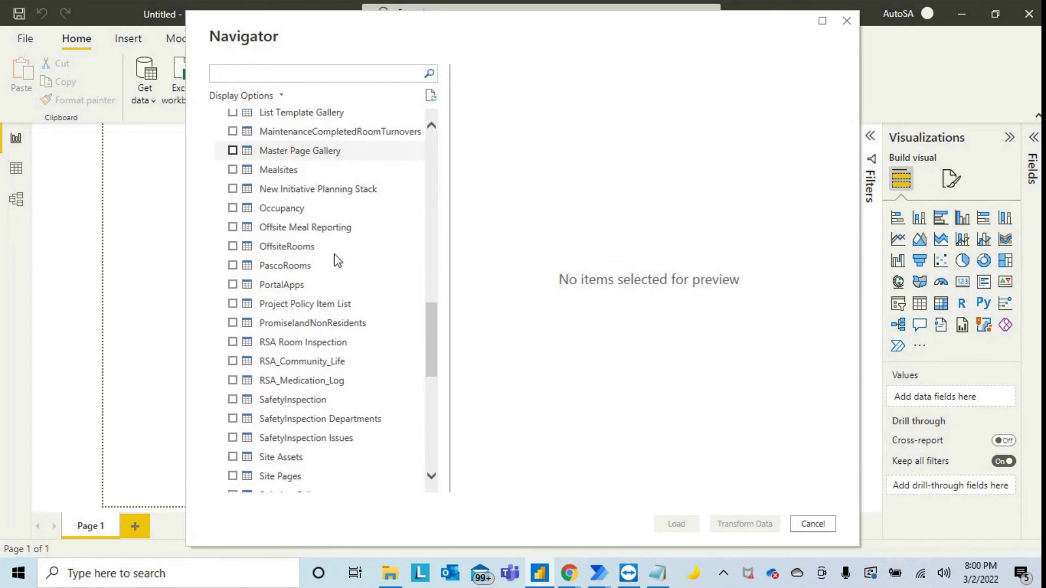
{"action": "scroll", "coordinate": [338, 260], "scroll_direction": "down", "scroll_amount": 7}
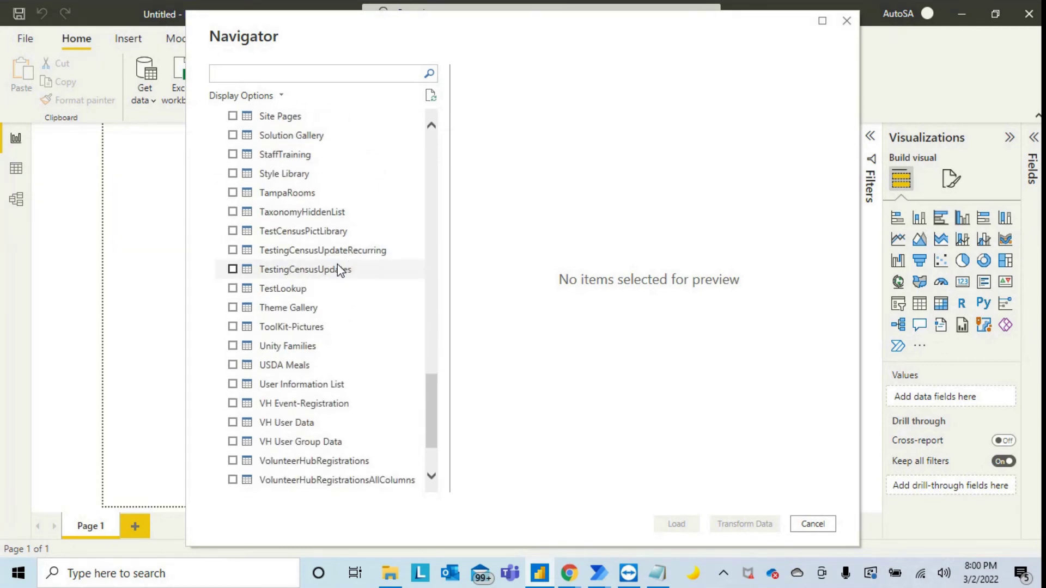
{"action": "scroll", "coordinate": [338, 267], "scroll_direction": "down", "scroll_amount": 1}
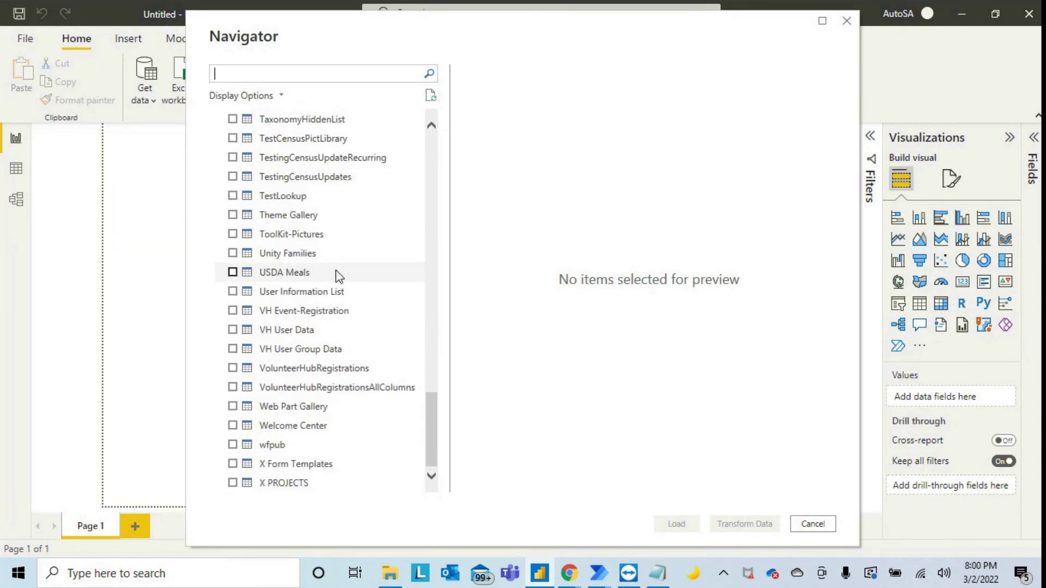
{"action": "left_click", "coordinate": [233, 387]}
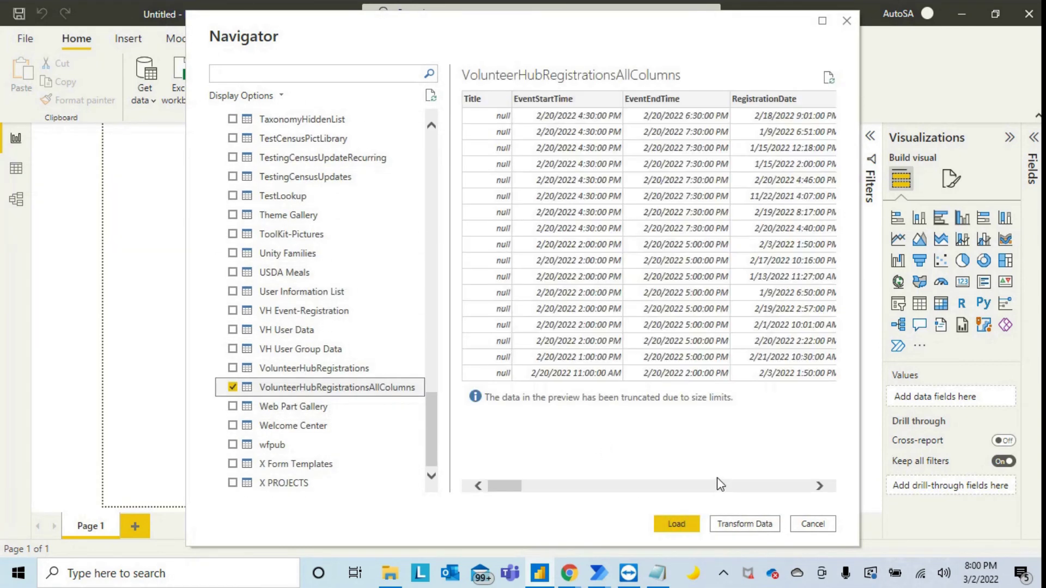
{"action": "left_click", "coordinate": [673, 523]}
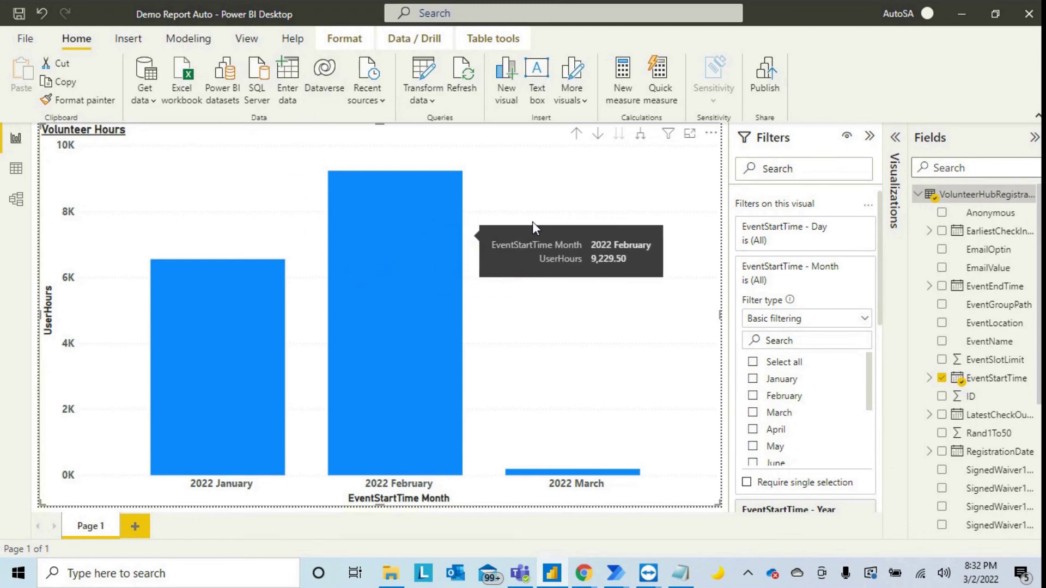
Step: Read the monthly bar tooltips, noting March shows only 189.00 hours
{"action": "mouse_move", "coordinate": [534, 470]}
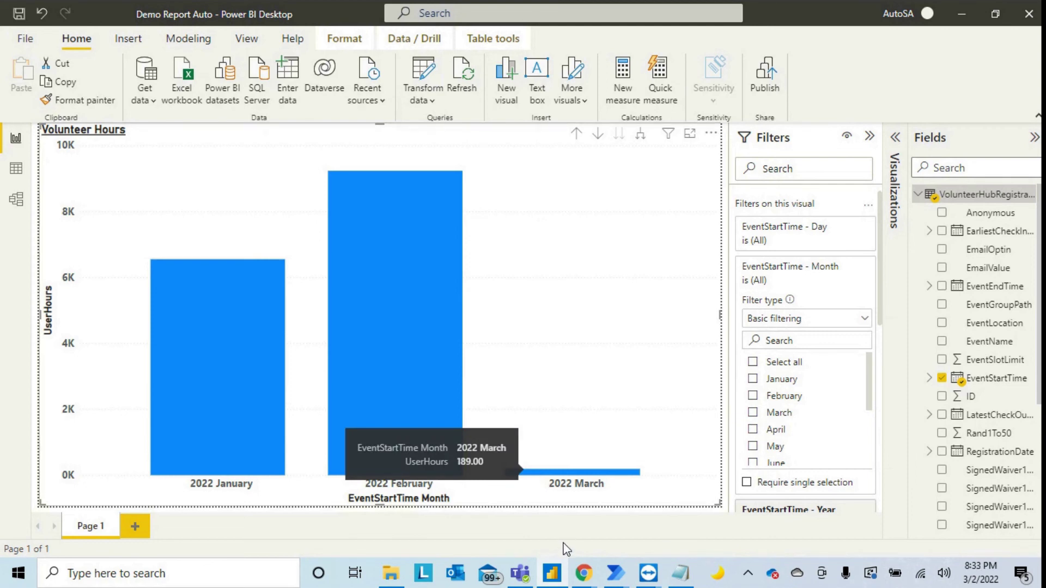
Step: Back in the flow editor, run Test > Manually and close the confirmation to follow the run
{"action": "mouse_move", "coordinate": [583, 573]}
{"action": "left_click", "coordinate": [567, 466]}
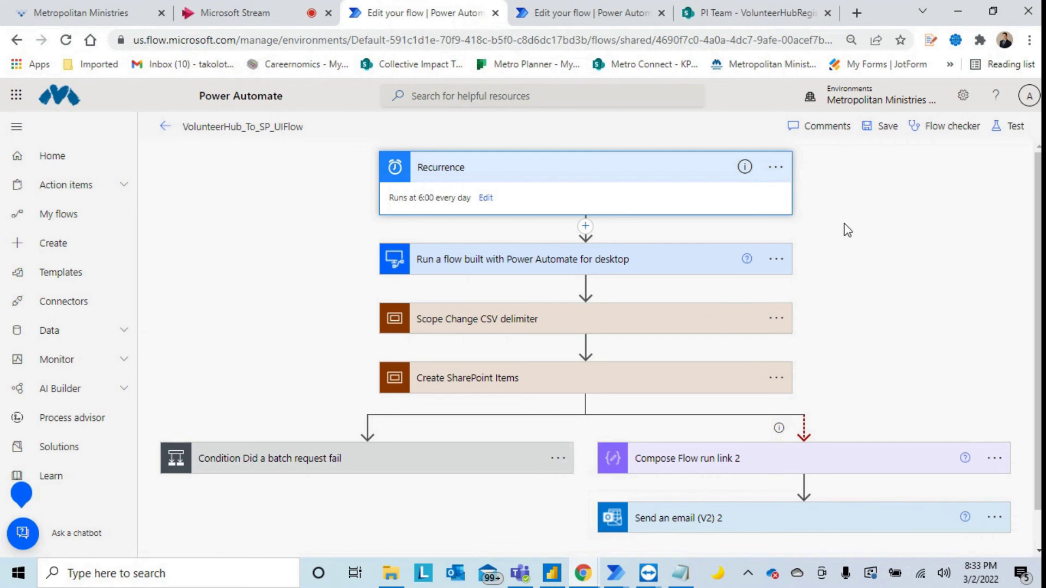
{"action": "left_click", "coordinate": [1011, 129]}
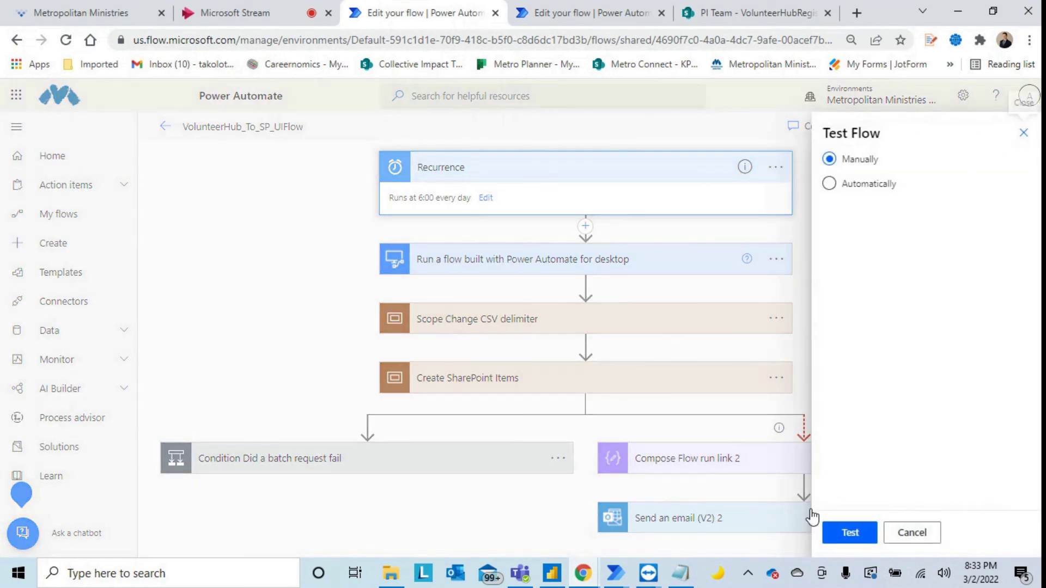
{"action": "left_click", "coordinate": [850, 533]}
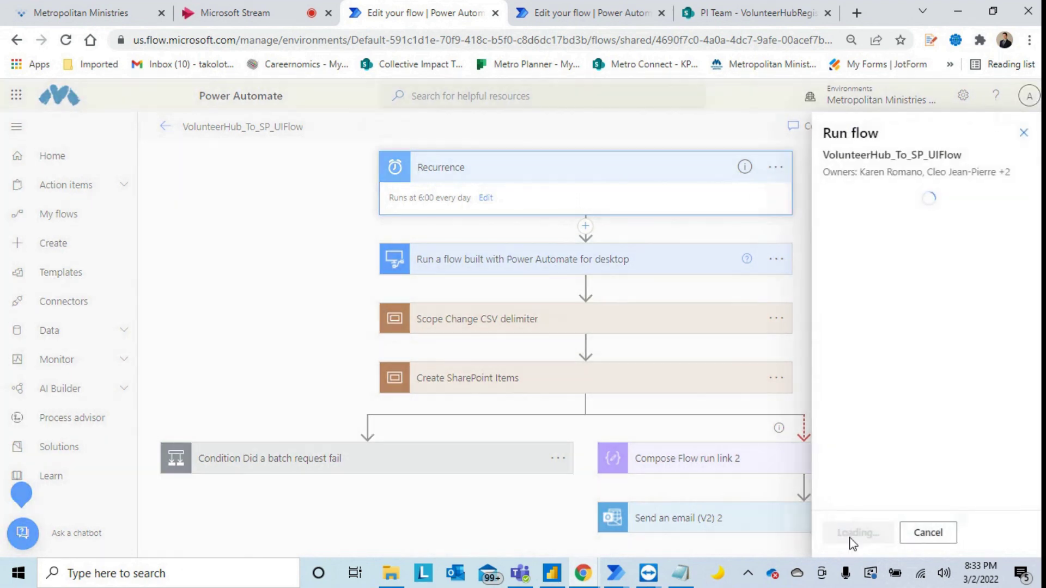
{"action": "left_click", "coordinate": [850, 533]}
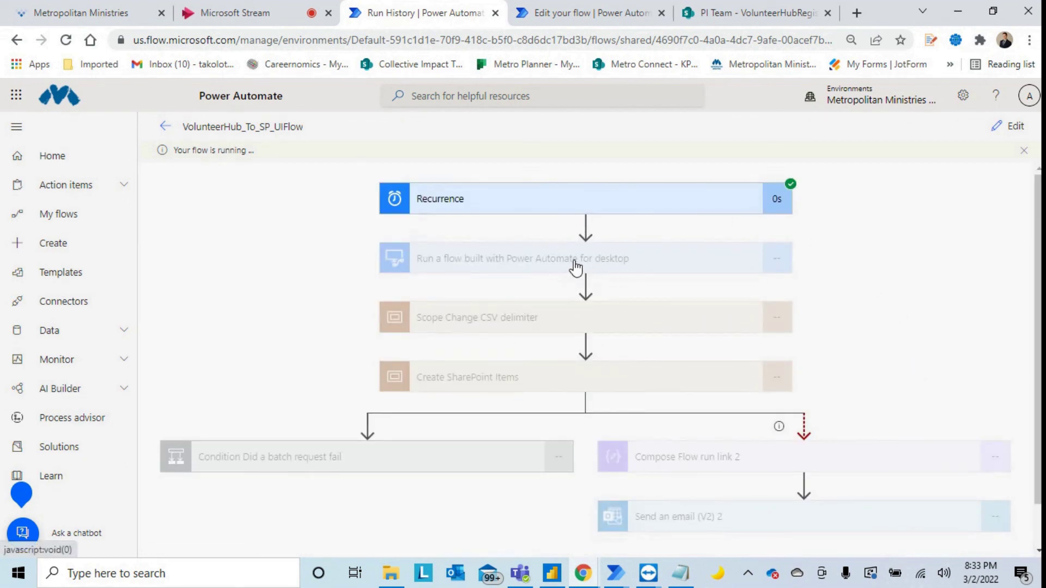
Step: Bring up the TeamViewer session window for the PA-GATEWAY machine
{"action": "mouse_move", "coordinate": [648, 573]}
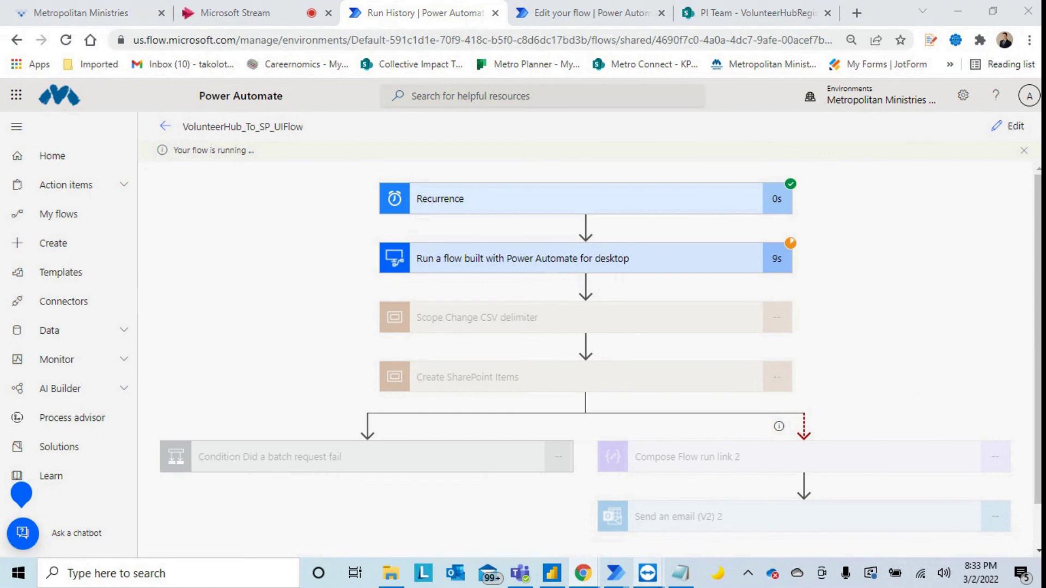
{"action": "left_click", "coordinate": [692, 520]}
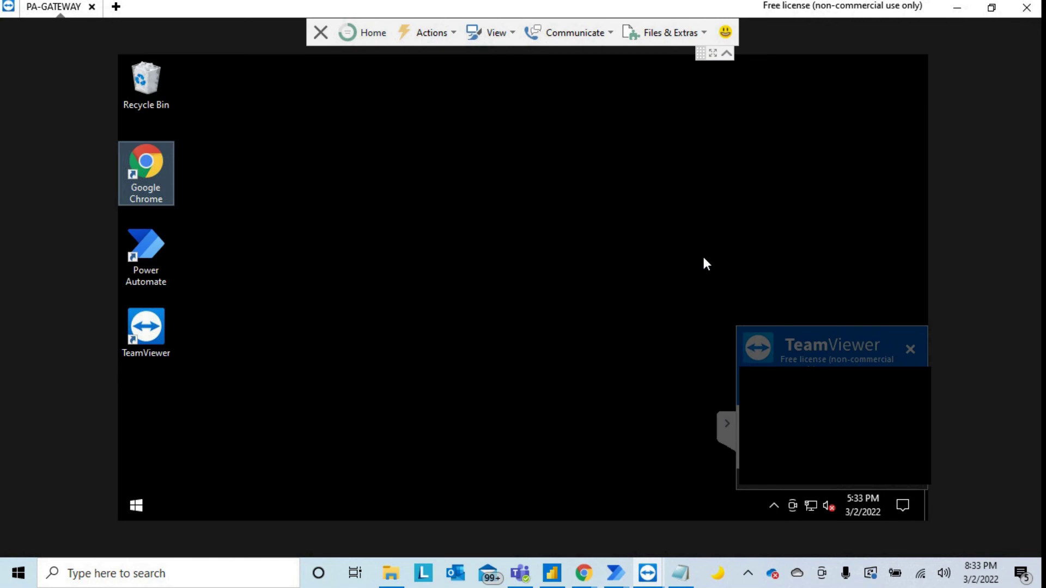
Step: Confirm the VolunteerHub_To_SP_UIFlow test run succeeded, reviewing Create SharePoint Items, then go to the SharePoint list
{"action": "mouse_move", "coordinate": [584, 573]}
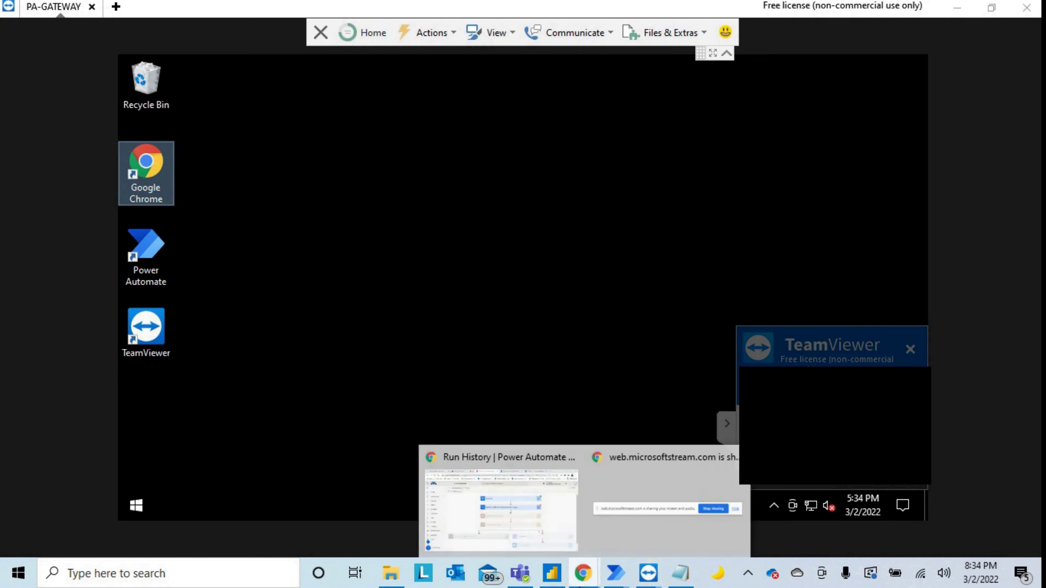
{"action": "left_click", "coordinate": [523, 531]}
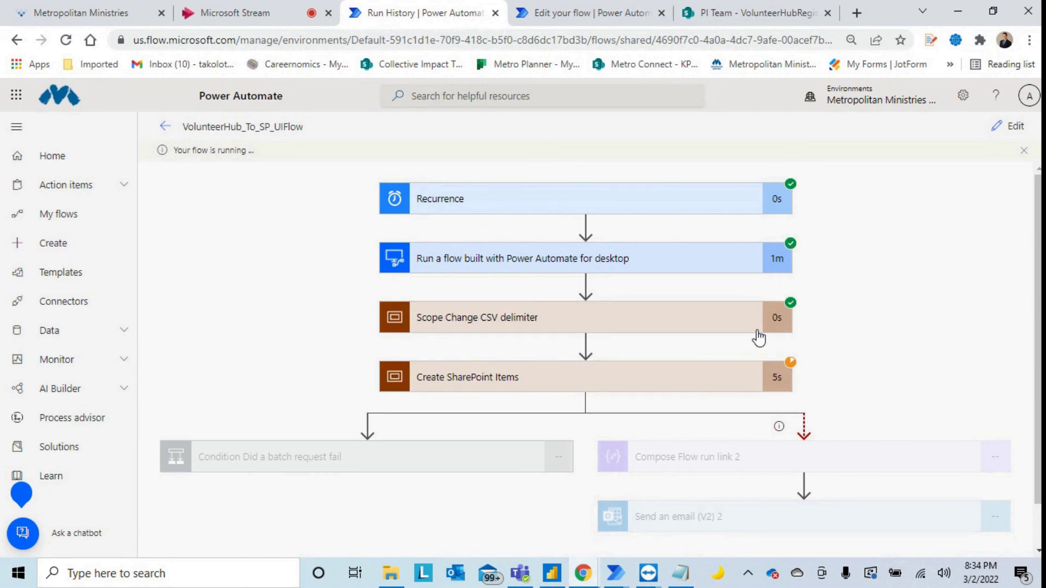
{"action": "left_click", "coordinate": [509, 382]}
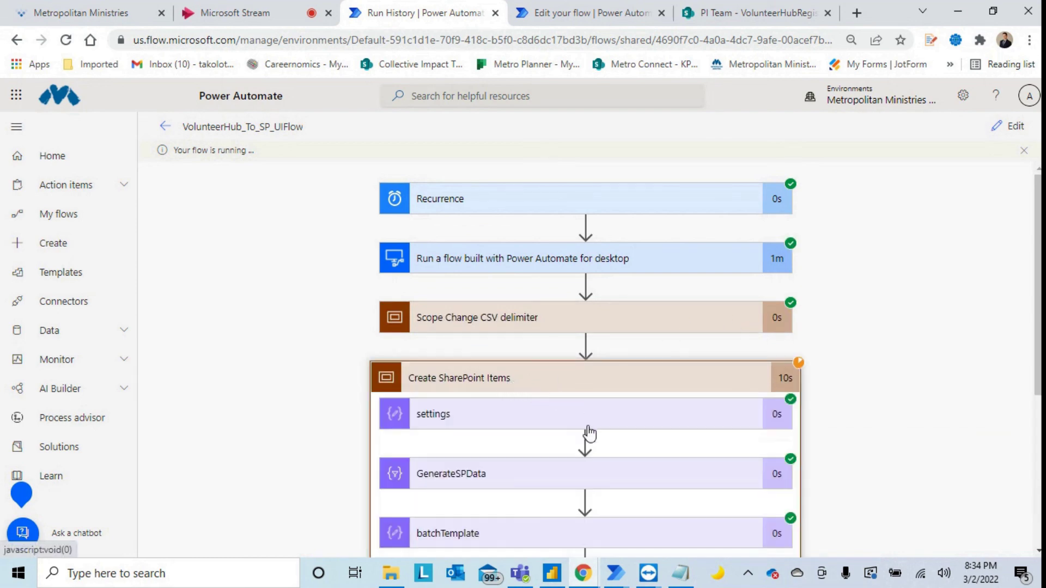
{"action": "scroll", "coordinate": [599, 425], "scroll_direction": "down", "scroll_amount": 3}
{"action": "scroll", "coordinate": [662, 445], "scroll_direction": "down", "scroll_amount": 2}
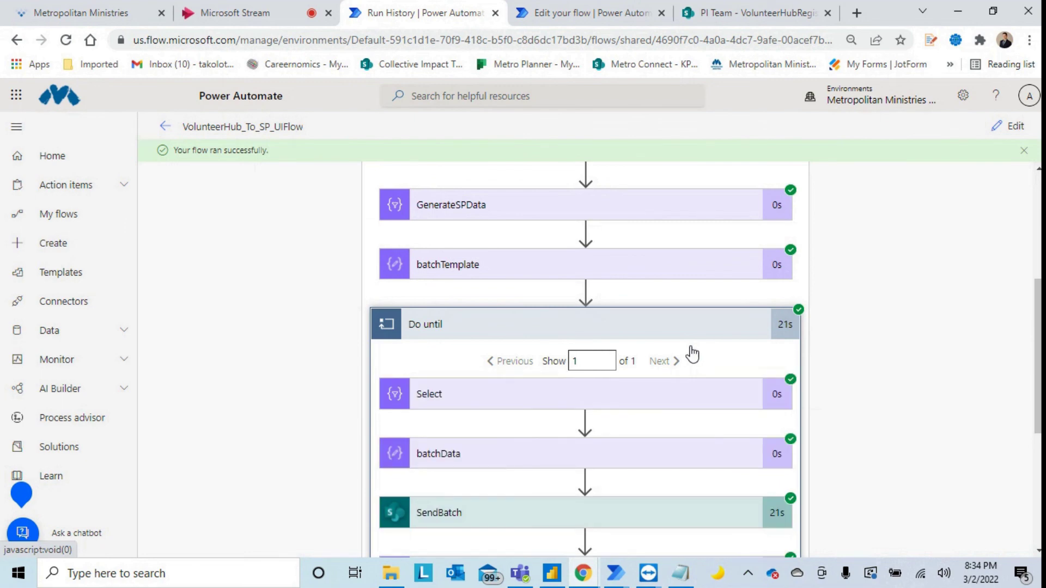
{"action": "left_click", "coordinate": [760, 13]}
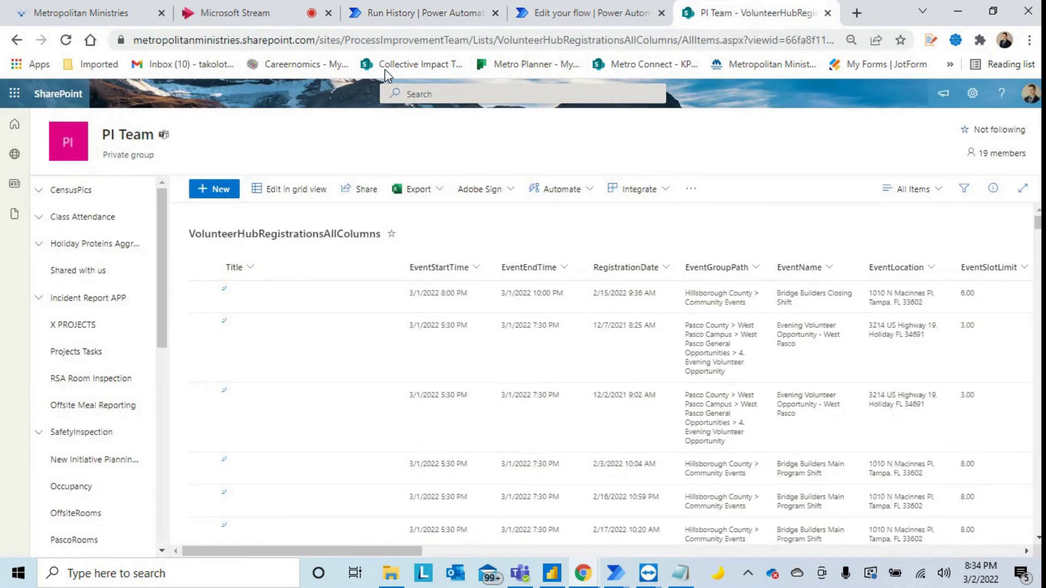
Step: Reload the VolunteerHubRegistrationsAllColumns list to show the 3/2/2022 events, then go back to Power BI
{"action": "left_click", "coordinate": [360, 40]}
{"action": "key", "text": "Return"}
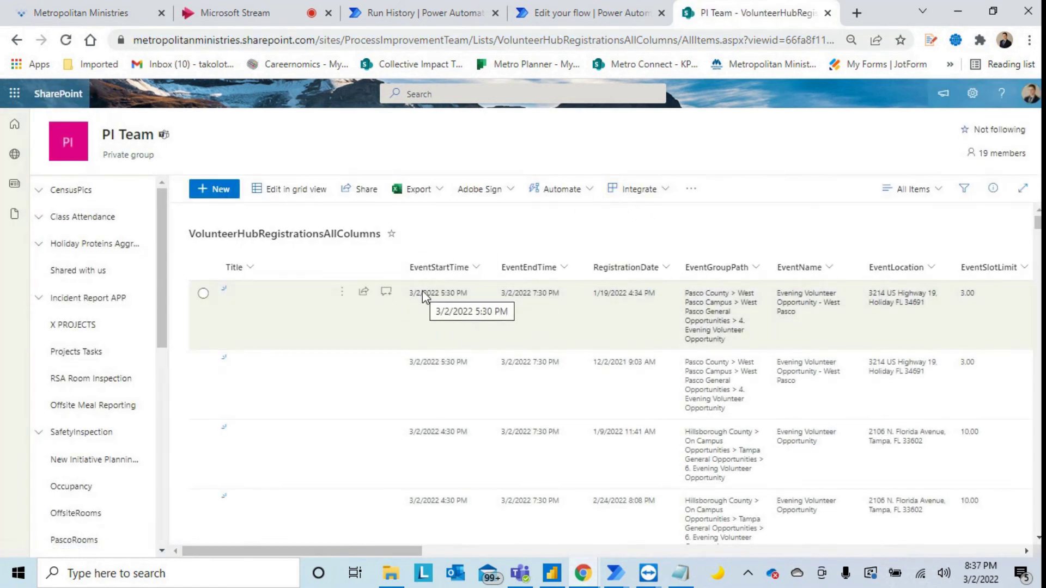
{"action": "left_click", "coordinate": [552, 573]}
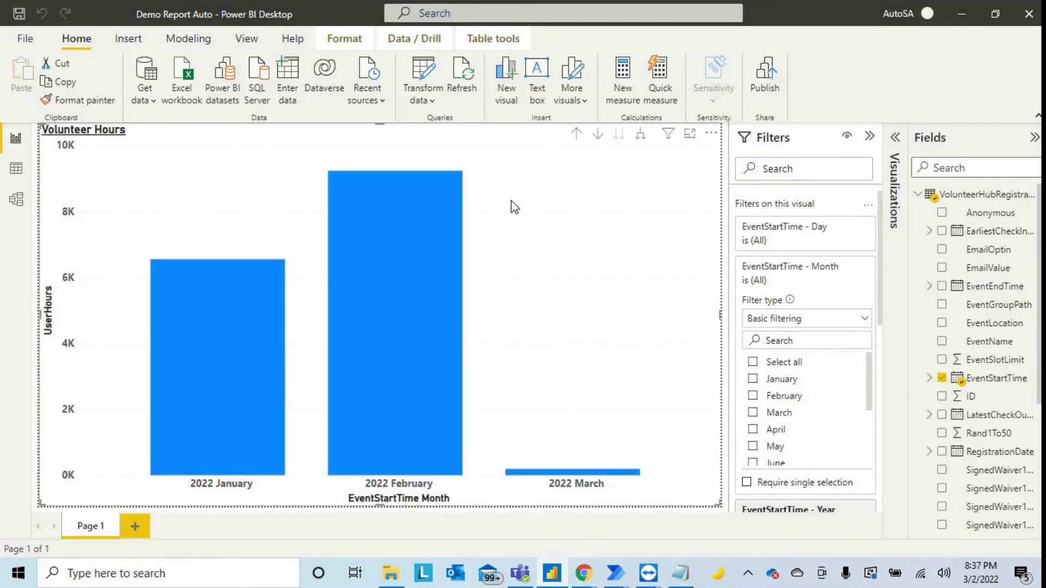
Step: Refresh the Demo Report Auto data so the March bar reaches 577.50 volunteer hours
{"action": "left_click", "coordinate": [461, 76]}
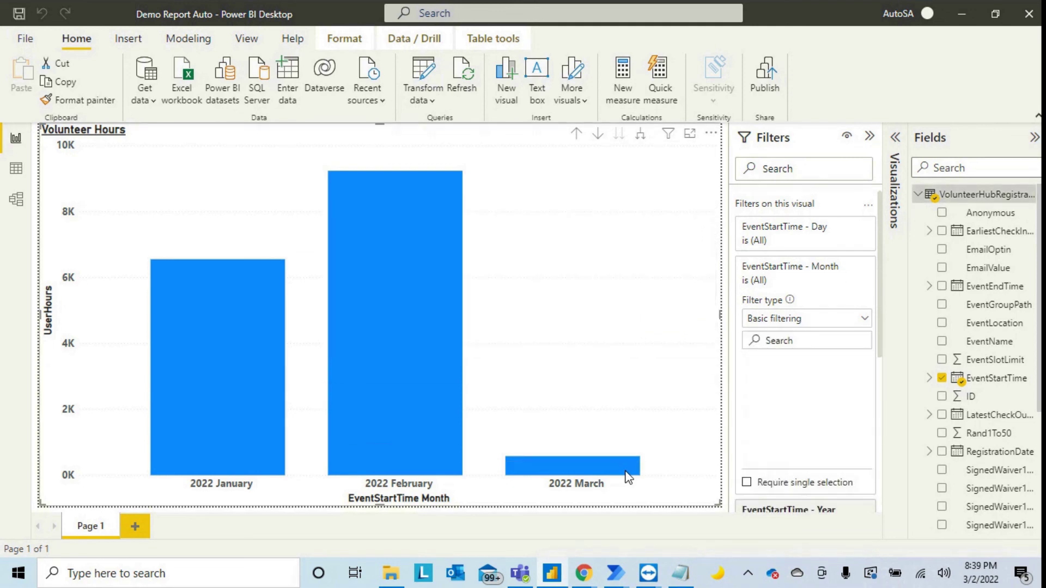
{"action": "mouse_move", "coordinate": [557, 468]}
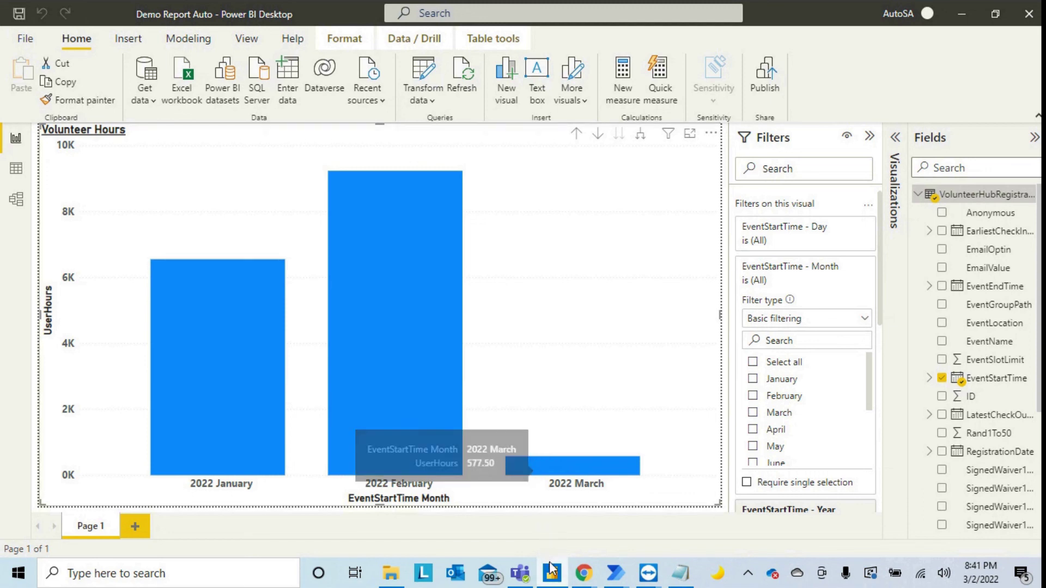
{"action": "mouse_move", "coordinate": [582, 574]}
{"action": "left_click", "coordinate": [554, 539]}
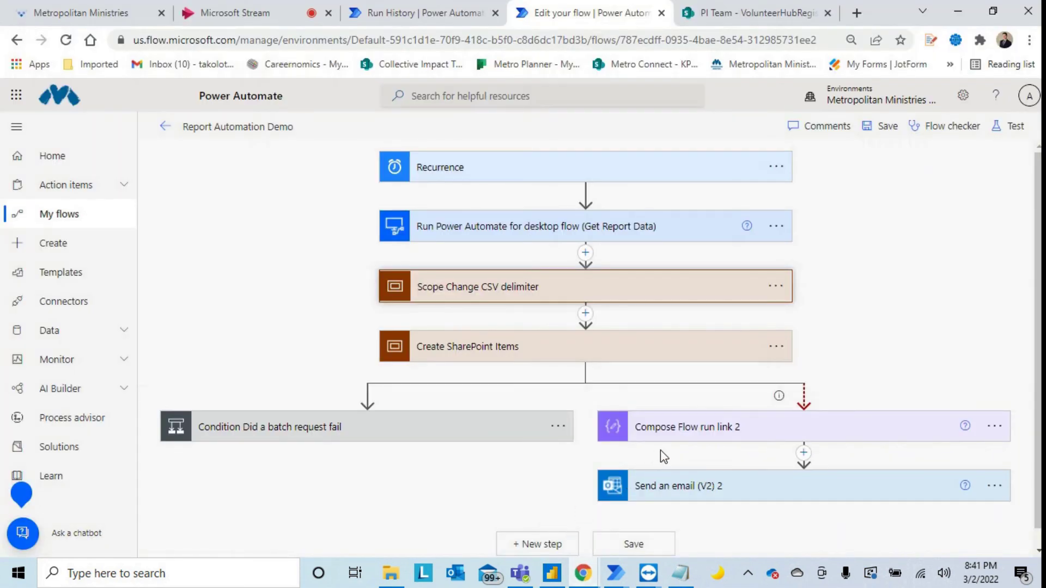